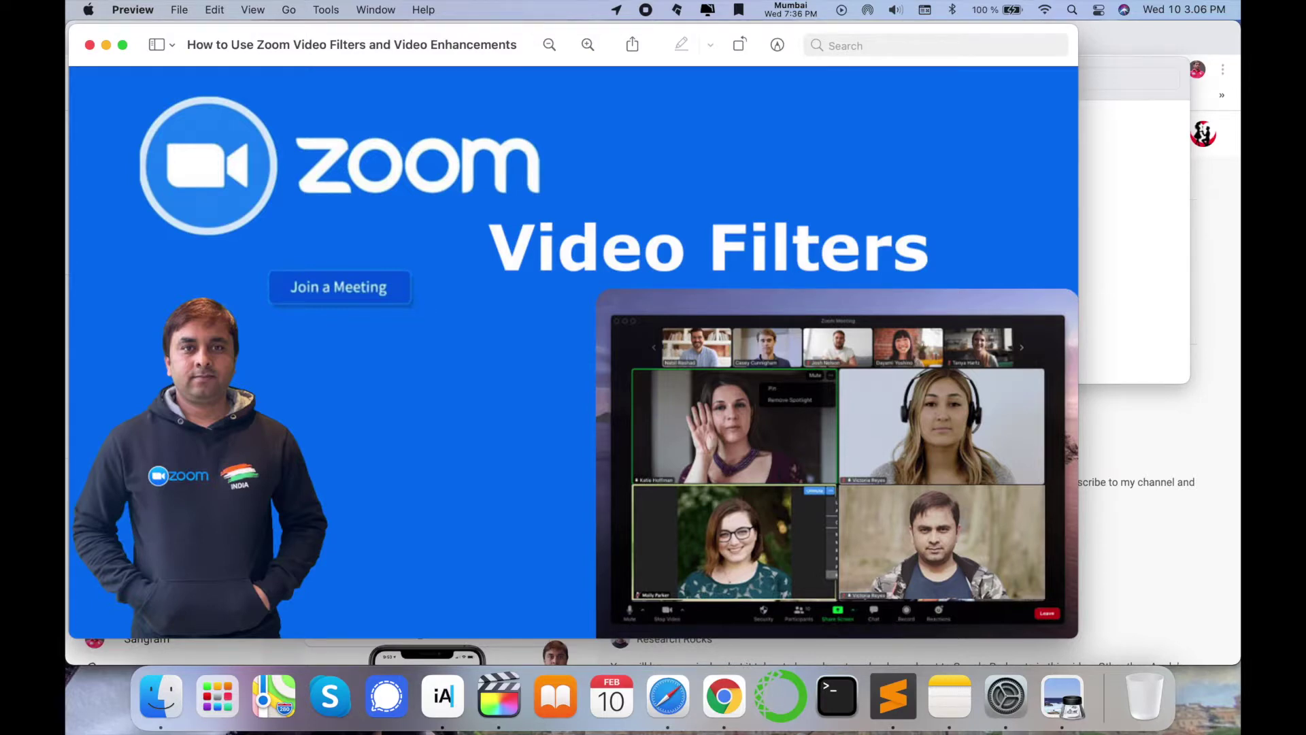
Step: Bring the YouTube 'research rocks' search results to the front, then go to Launchpad
left_click(1127, 567)
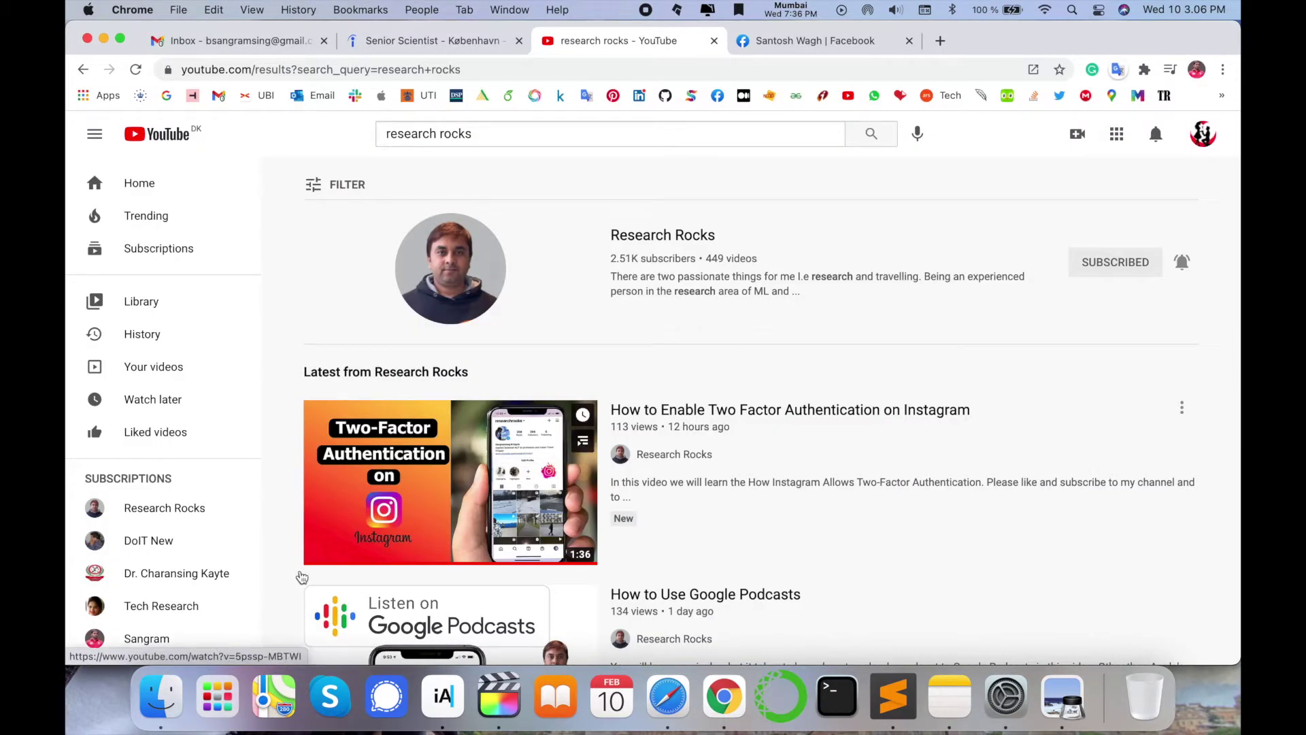
left_click(218, 695)
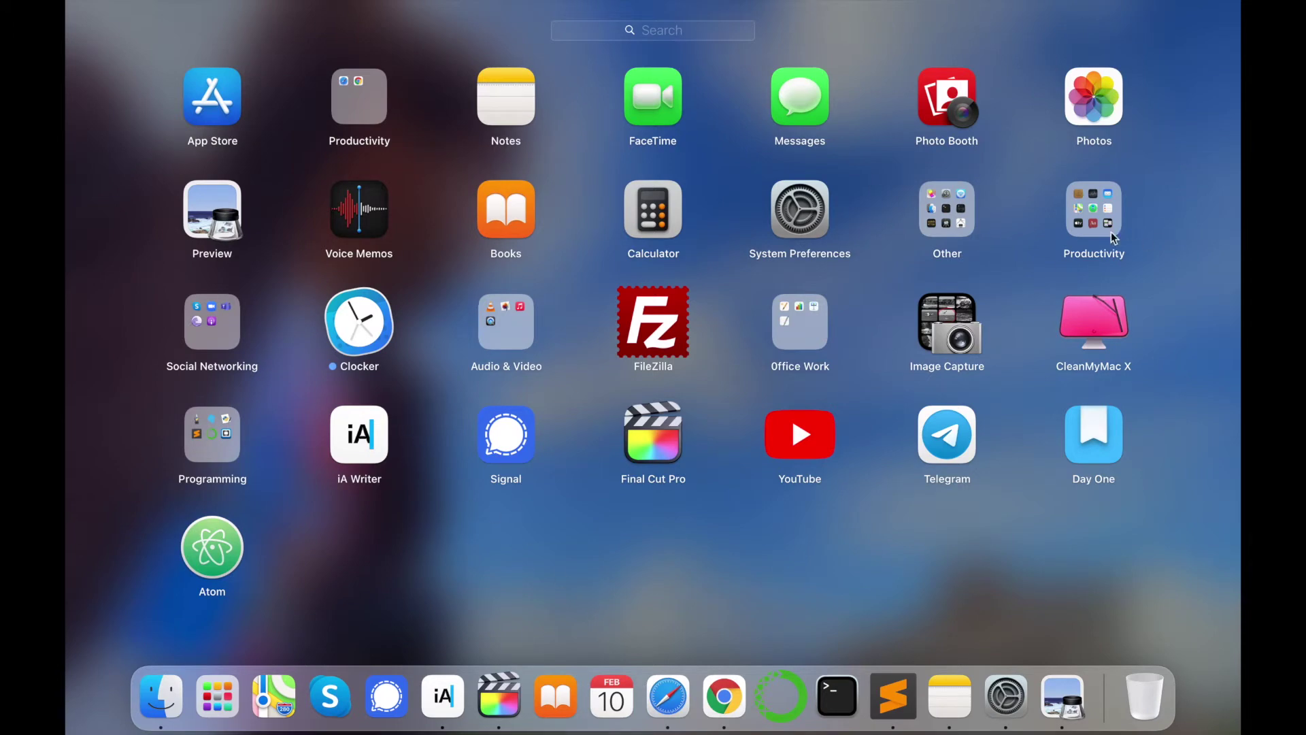
Step: Launch zoom.us from Launchpad's Social Networking folder and join with computer audio
left_click(205, 312)
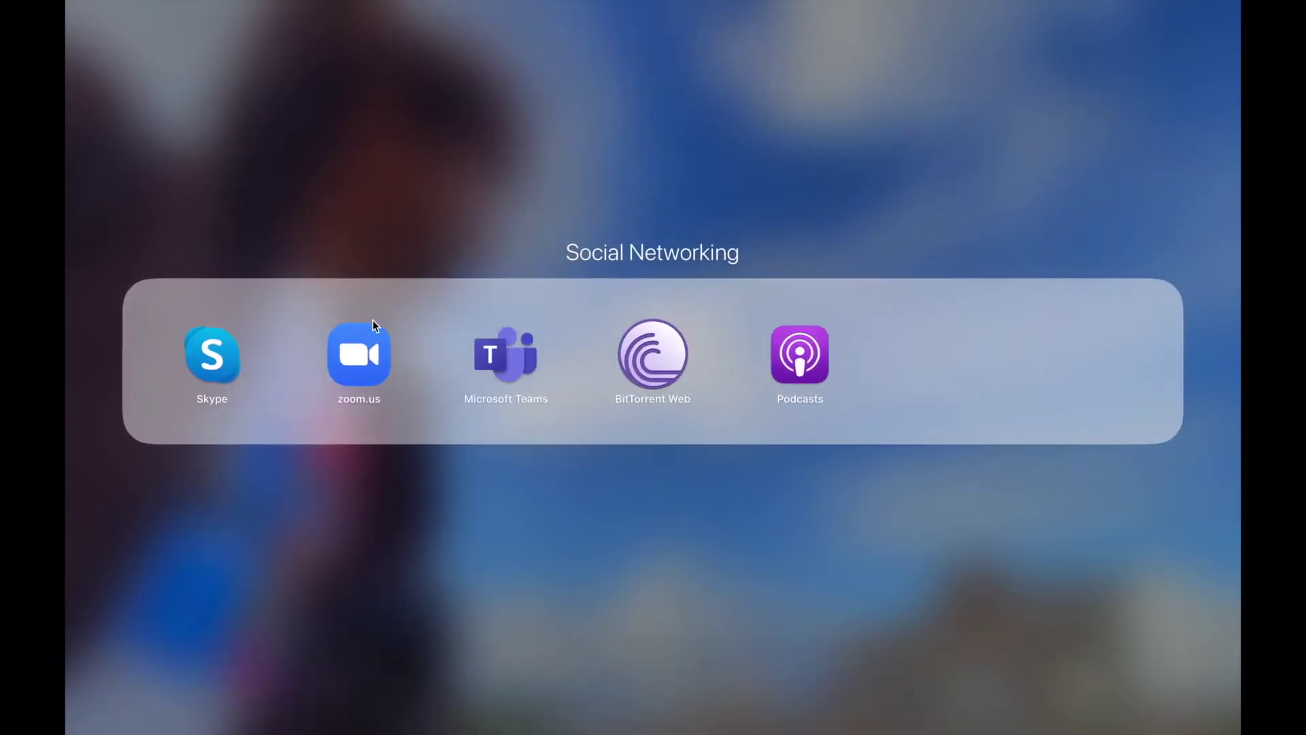
left_click(348, 370)
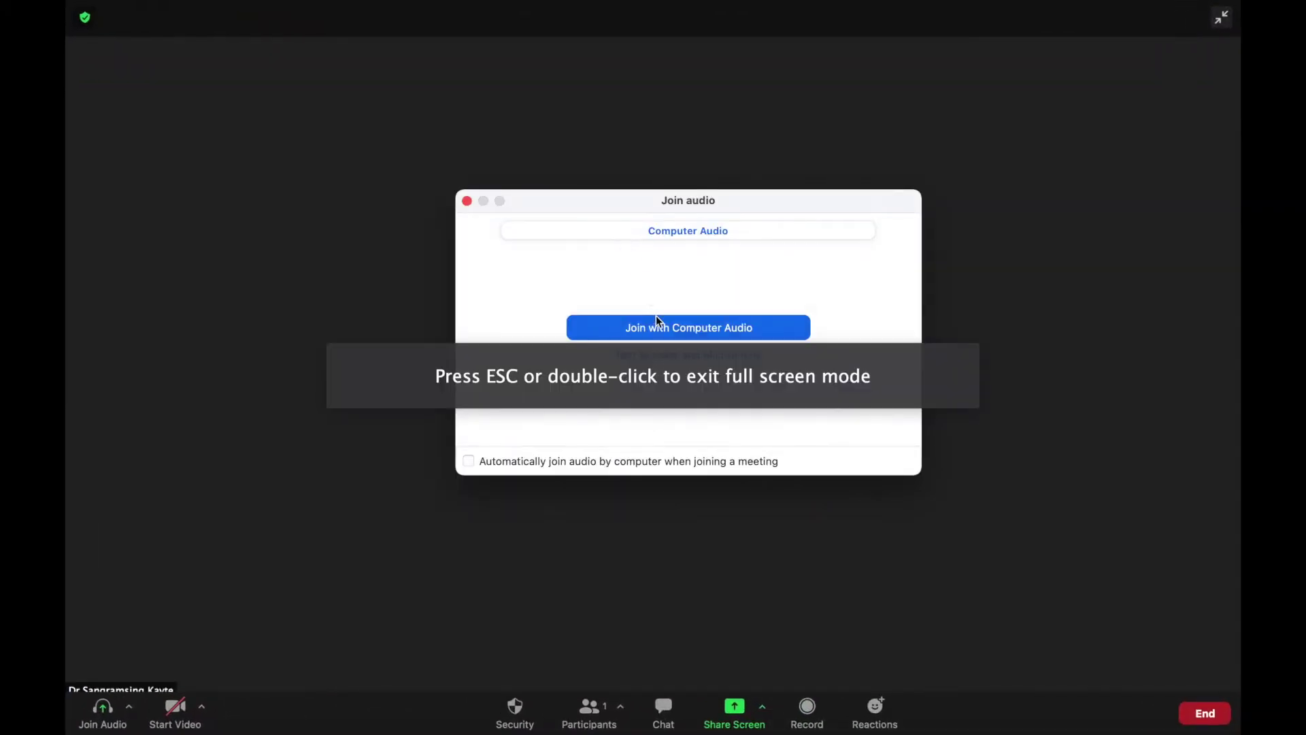
left_click(661, 333)
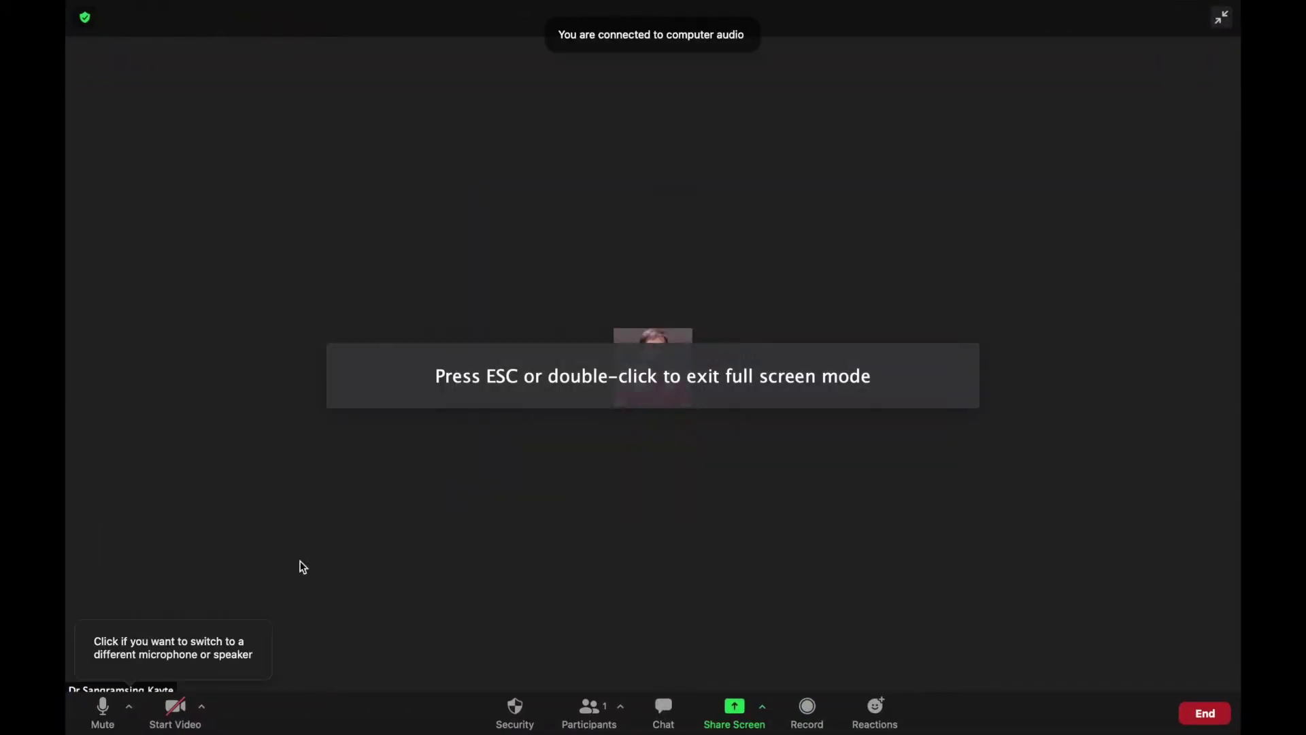
Step: Turn on the camera so the meeting shows the wood virtual background
left_click(179, 715)
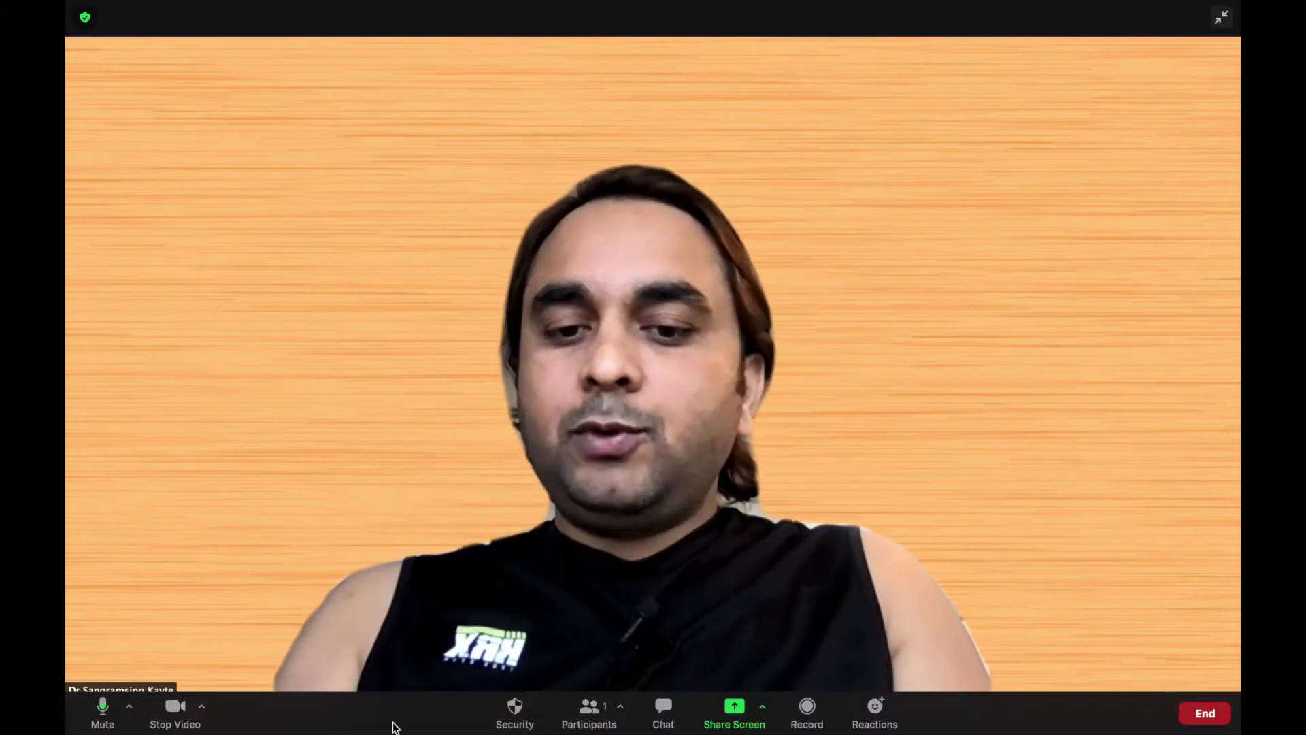
mouse_move(85, 6)
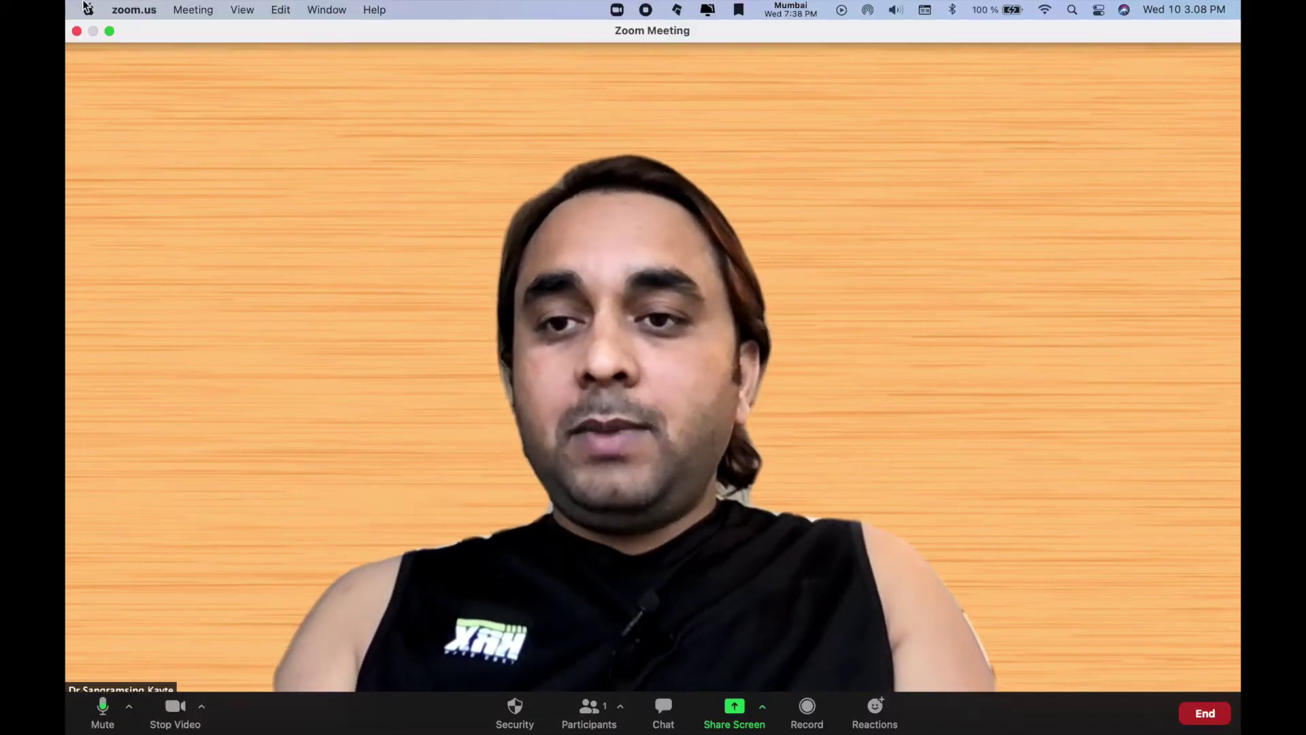
left_click(144, 11)
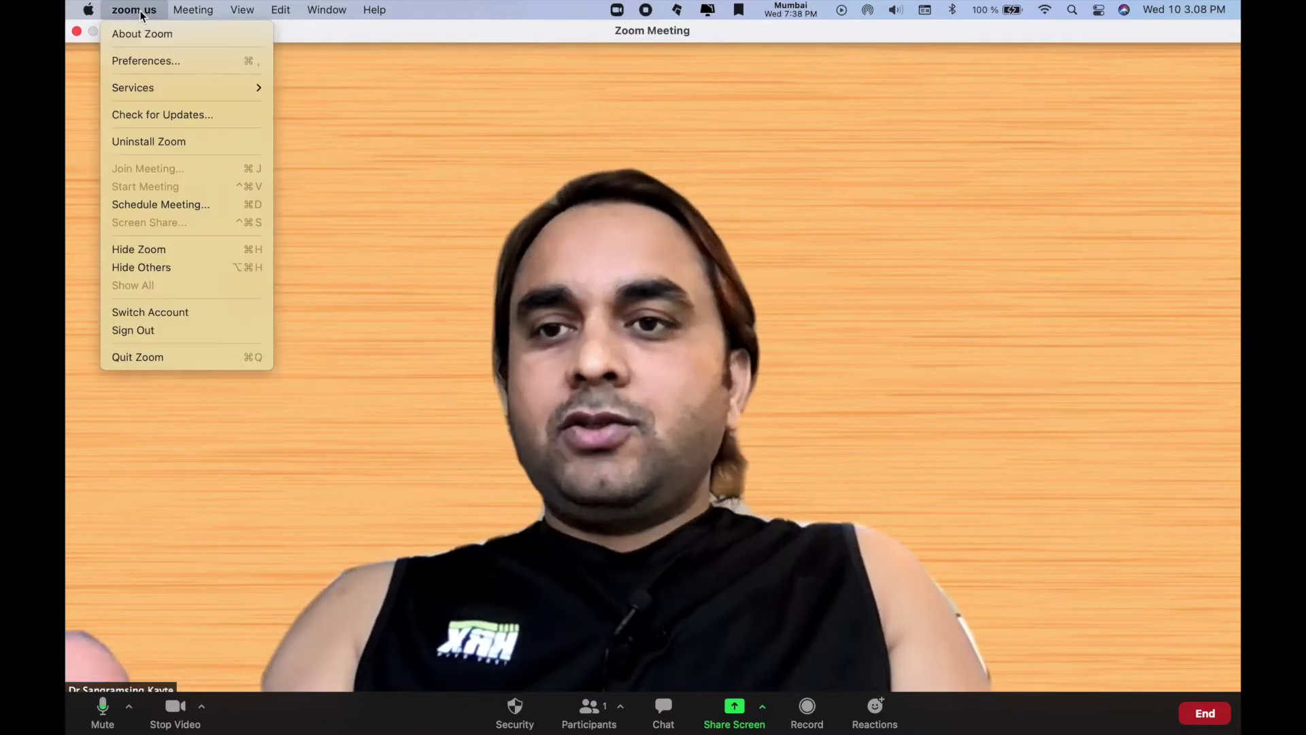
Step: Try the Golden Gate, grass, Earth, Northern Lights and beach backgrounds, settling on Zoom Video Filters
left_click(161, 62)
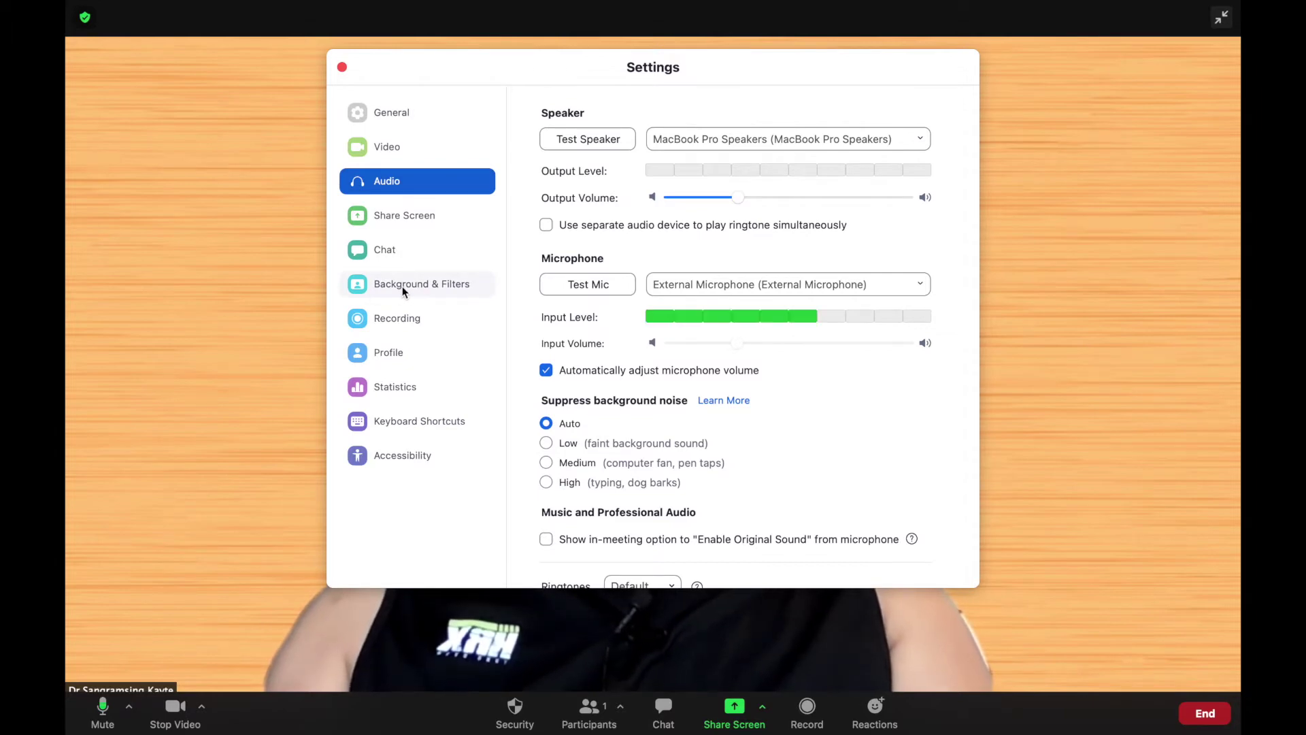
left_click(403, 286)
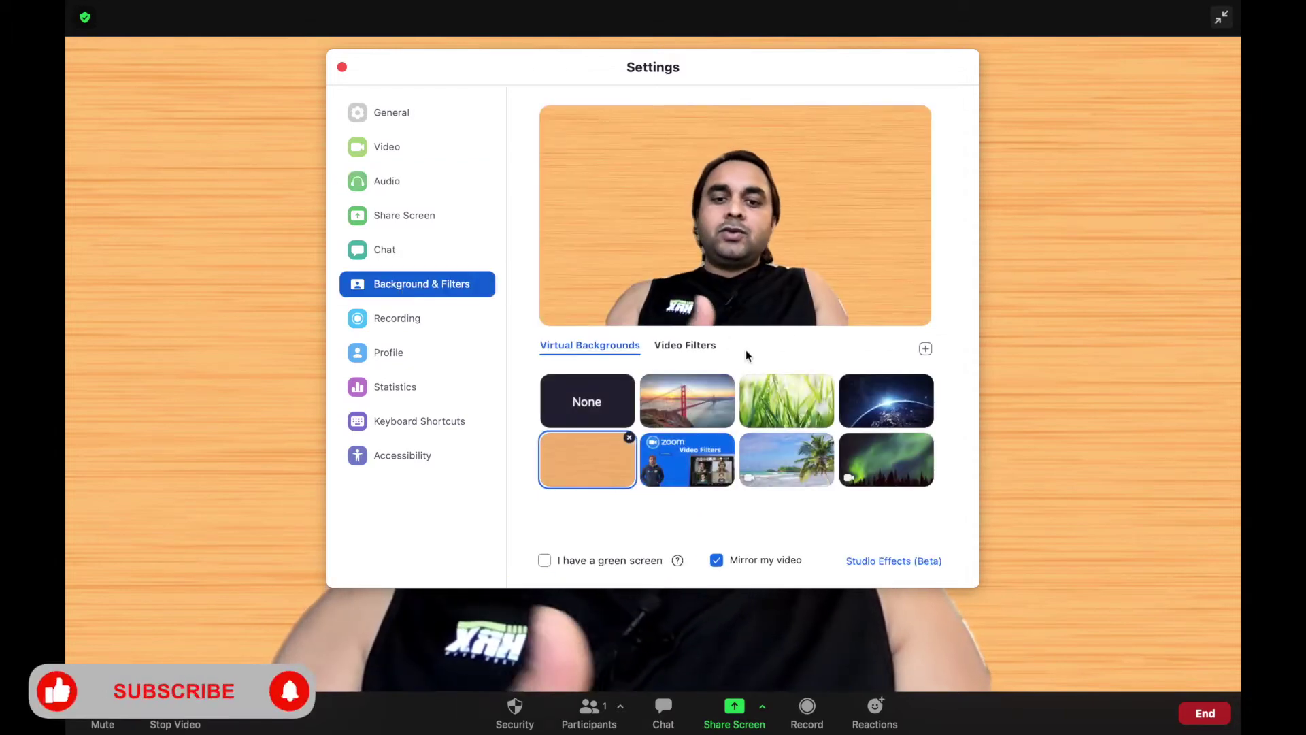
left_click(684, 406)
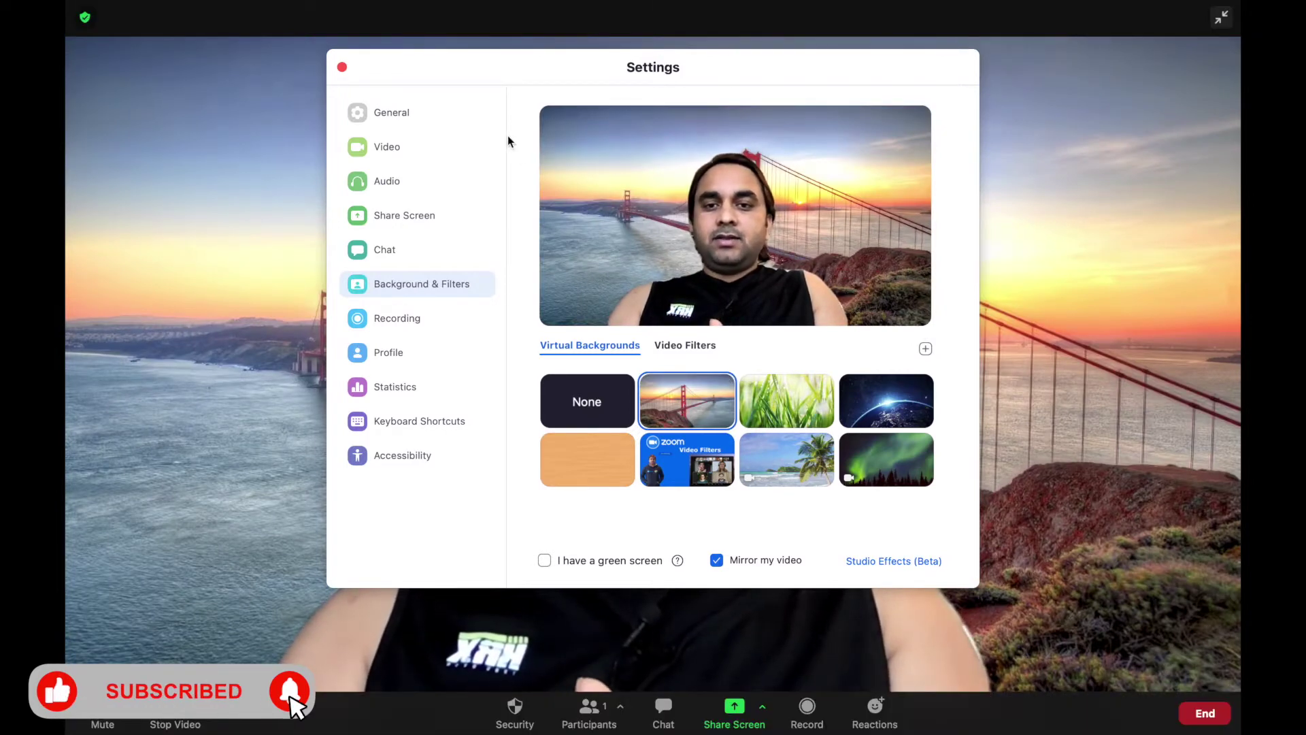
left_click_drag(491, 75, 268, 84)
left_click(588, 404)
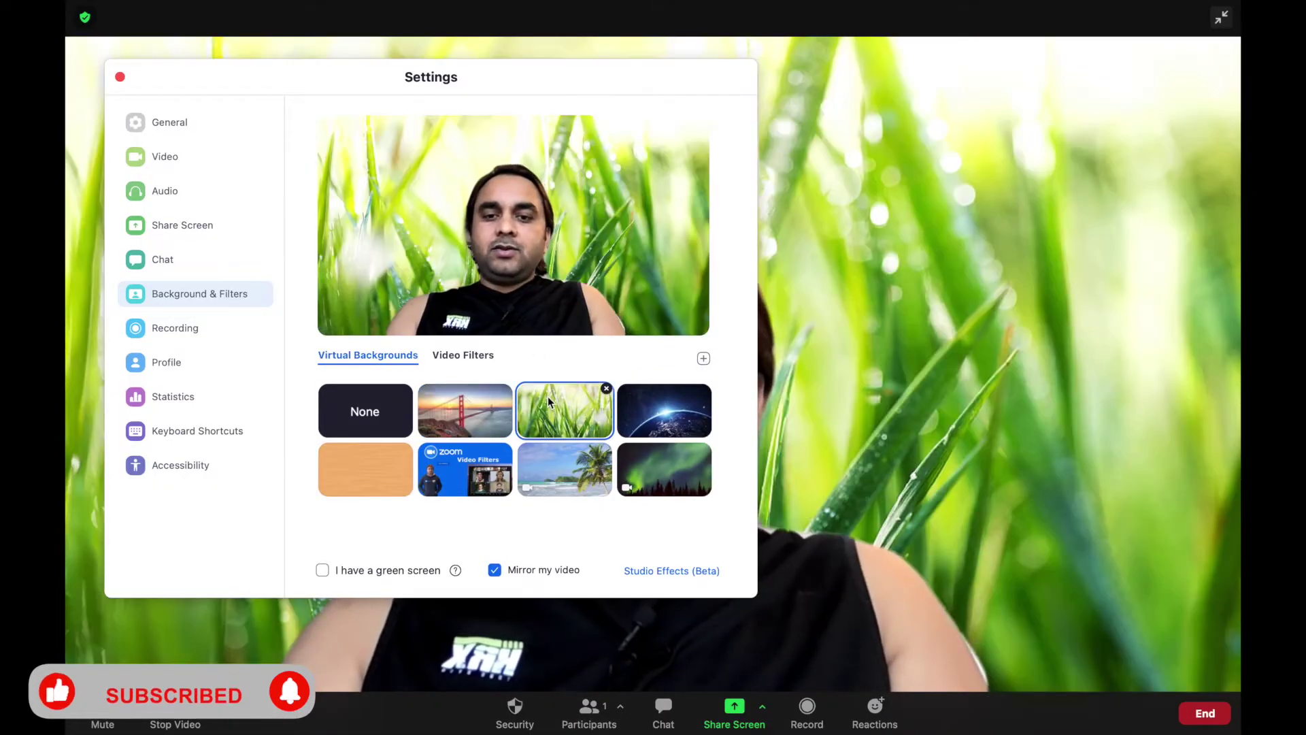
left_click(644, 409)
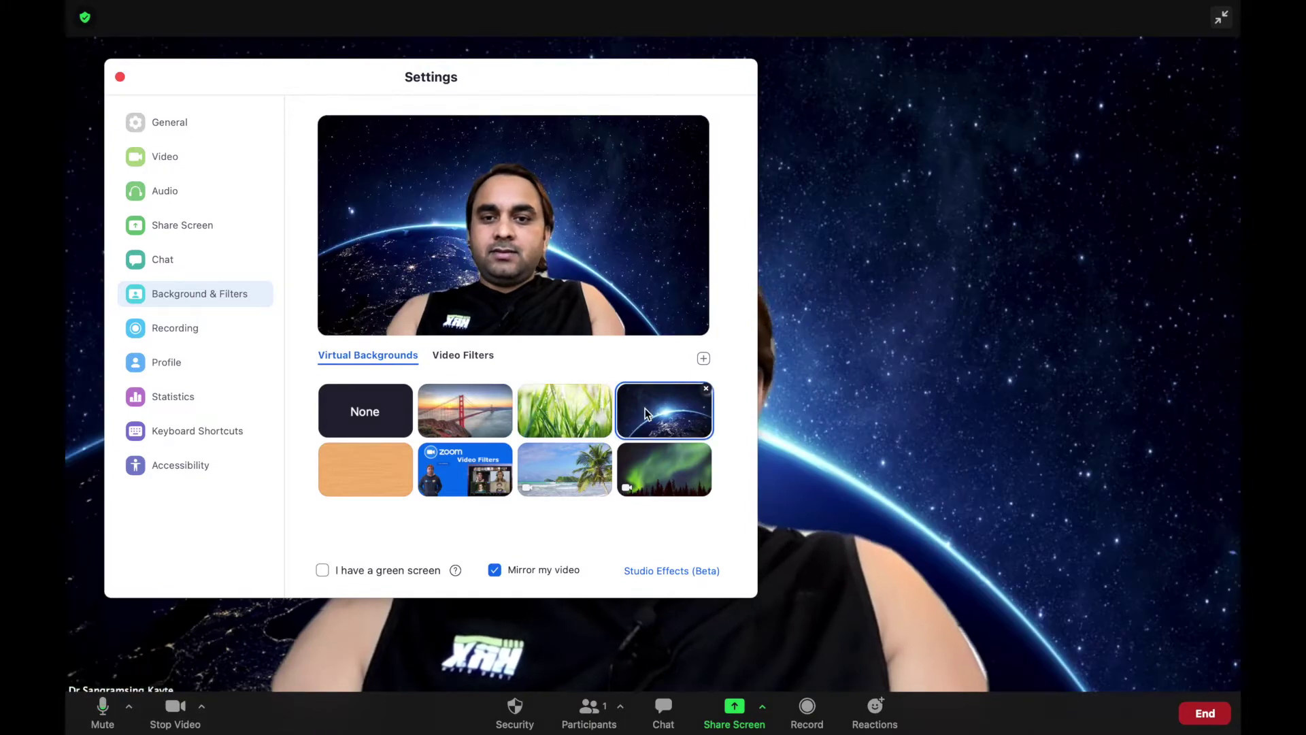
left_click(672, 469)
left_click(568, 469)
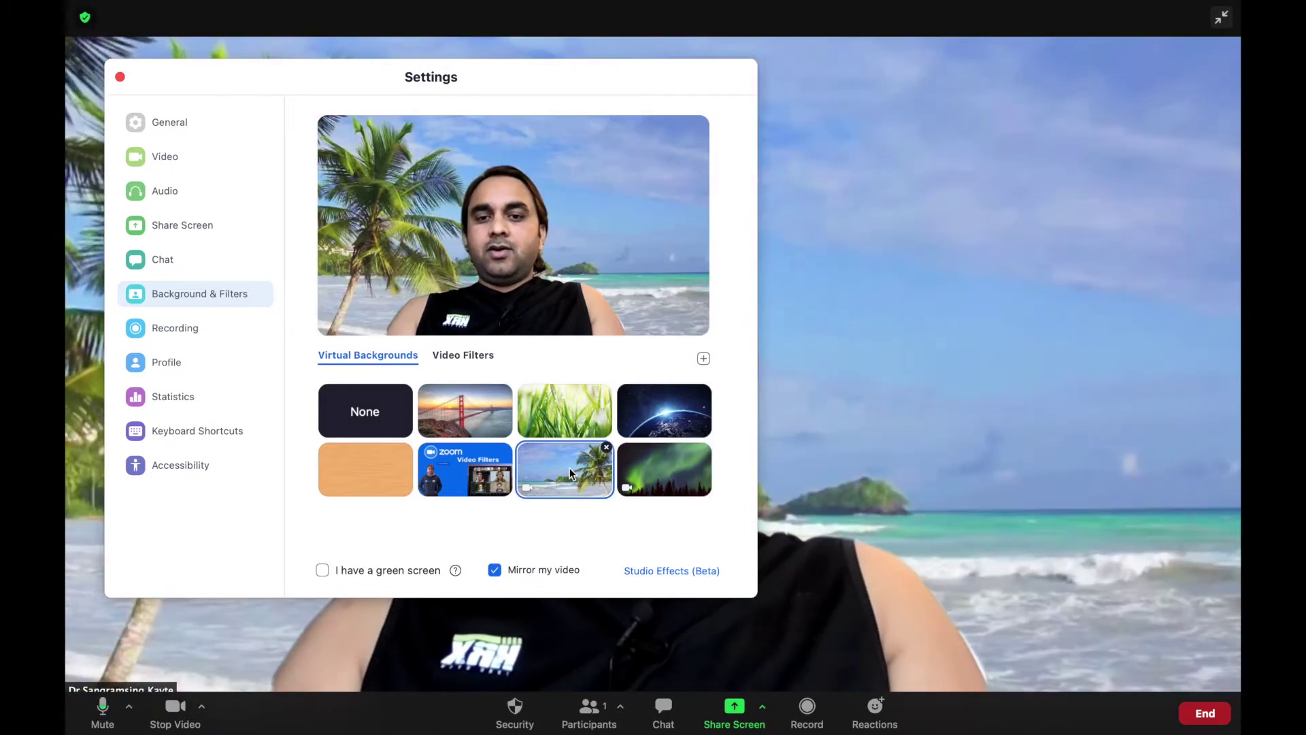
left_click(470, 463)
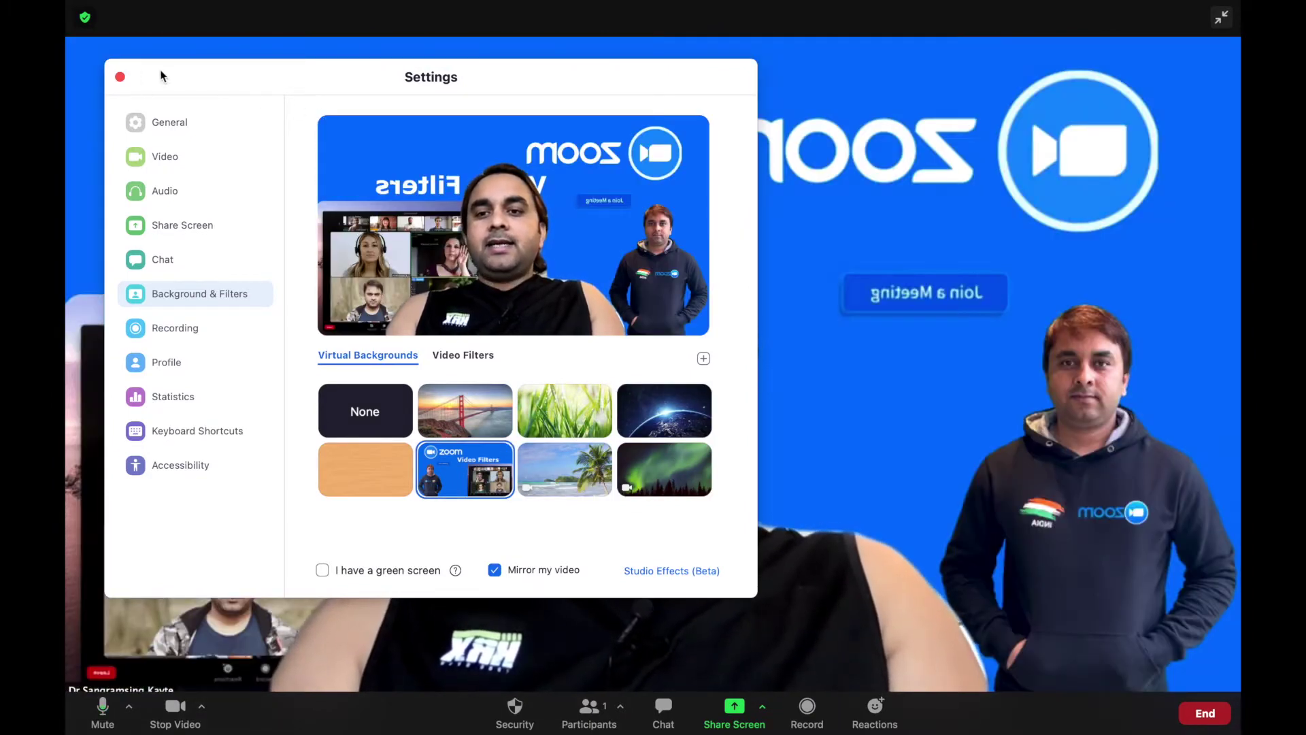
Step: Close Settings, reopen the background settings with Cmd+, and reposition the window
left_click(120, 76)
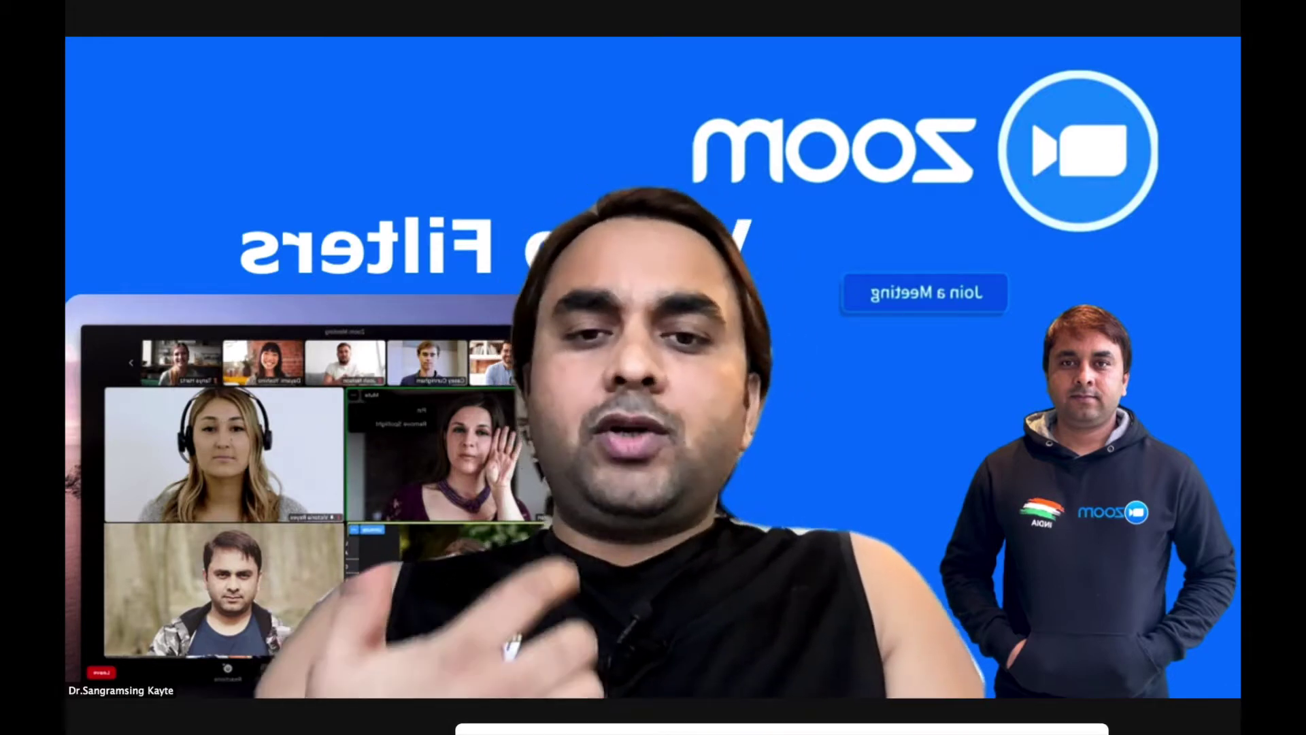
key("super+comma")
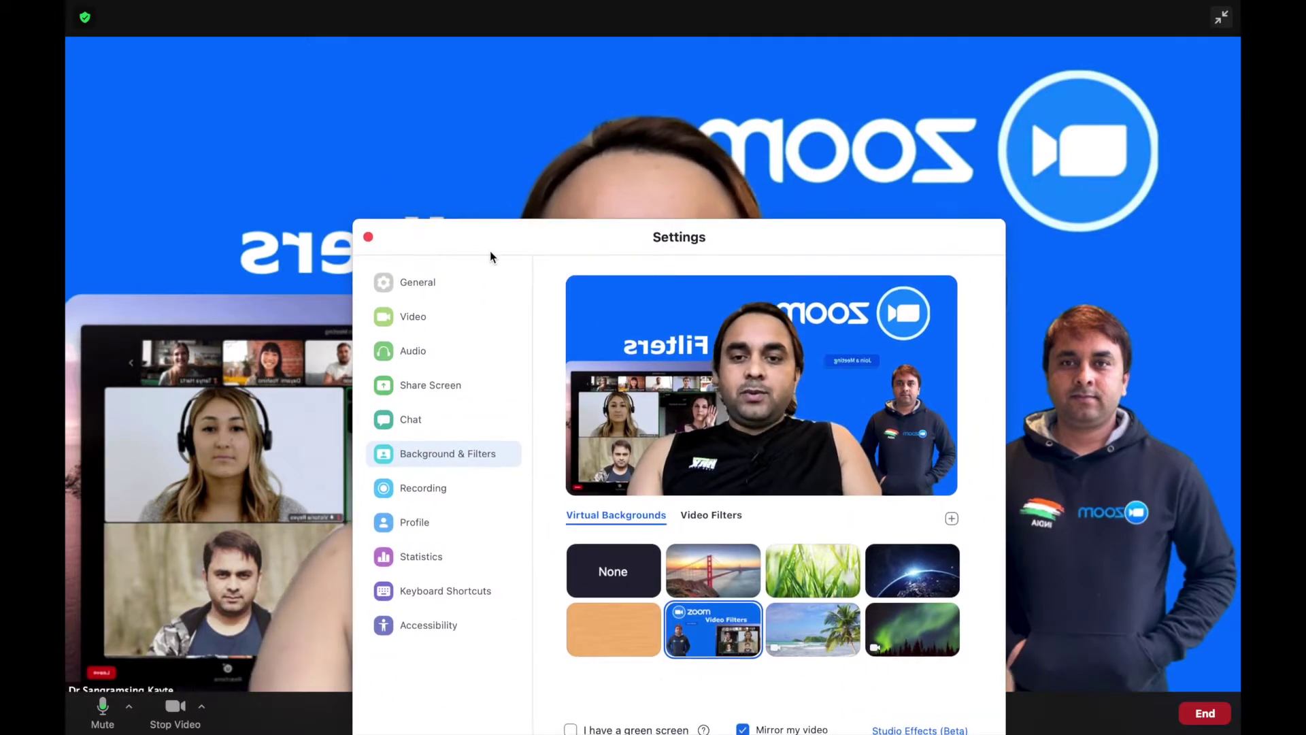
left_click_drag(489, 251, 440, 139)
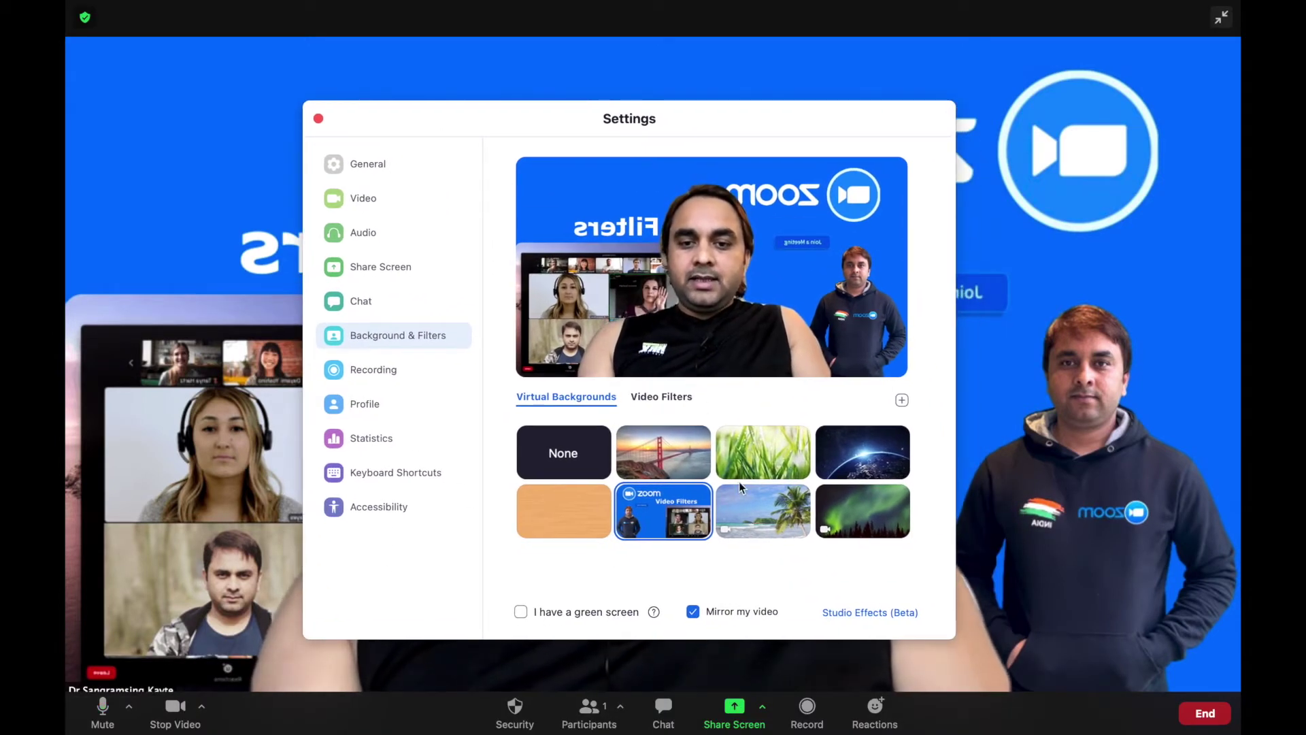
left_click(902, 402)
Step: Add the Copenhagen day trip mp4 from Desktop/YouTube/A One Day With Research Rocks as a background
left_click(934, 452)
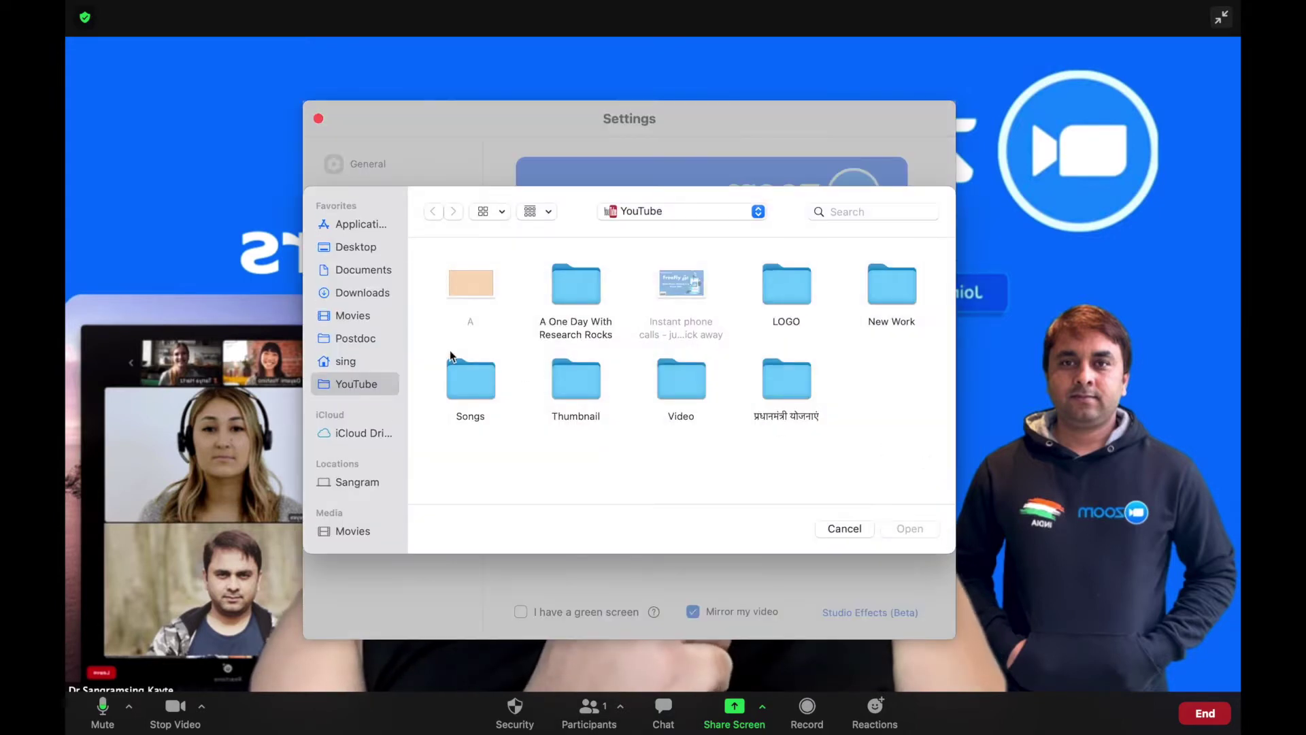
left_click(363, 294)
left_click(355, 246)
double_click(728, 289)
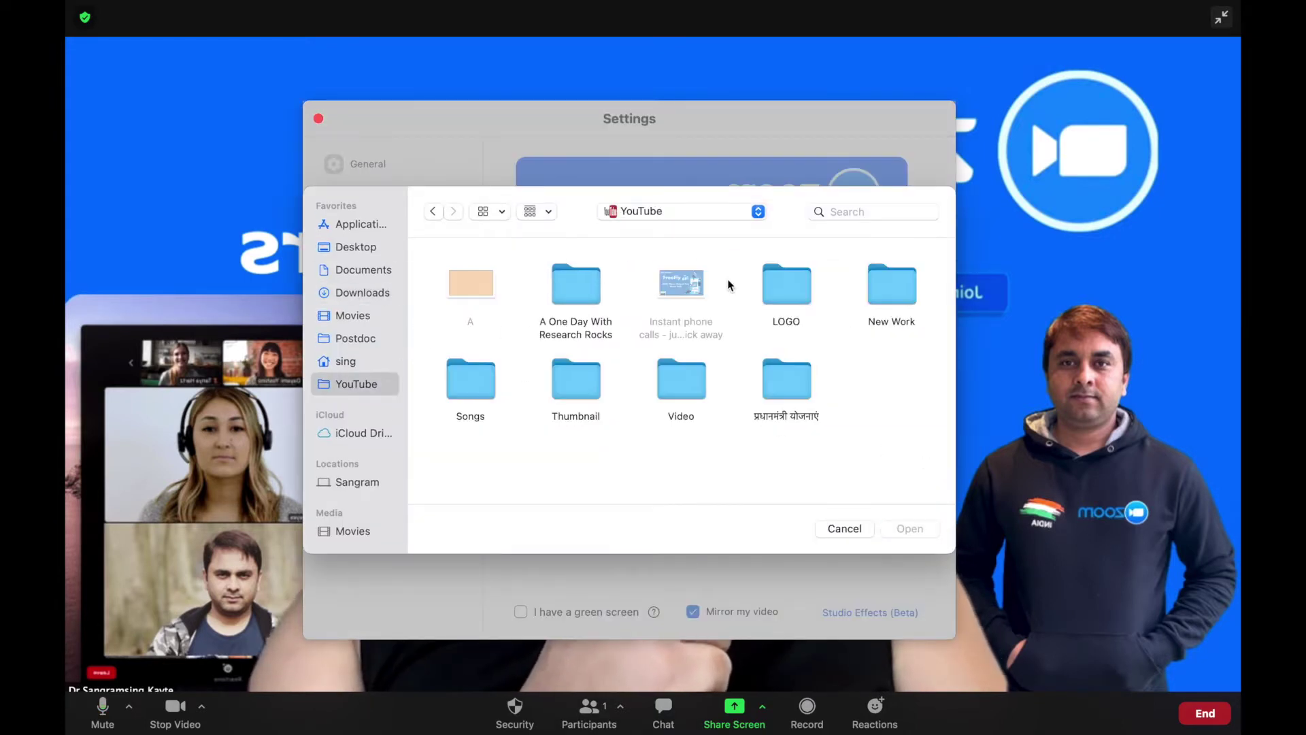
double_click(582, 289)
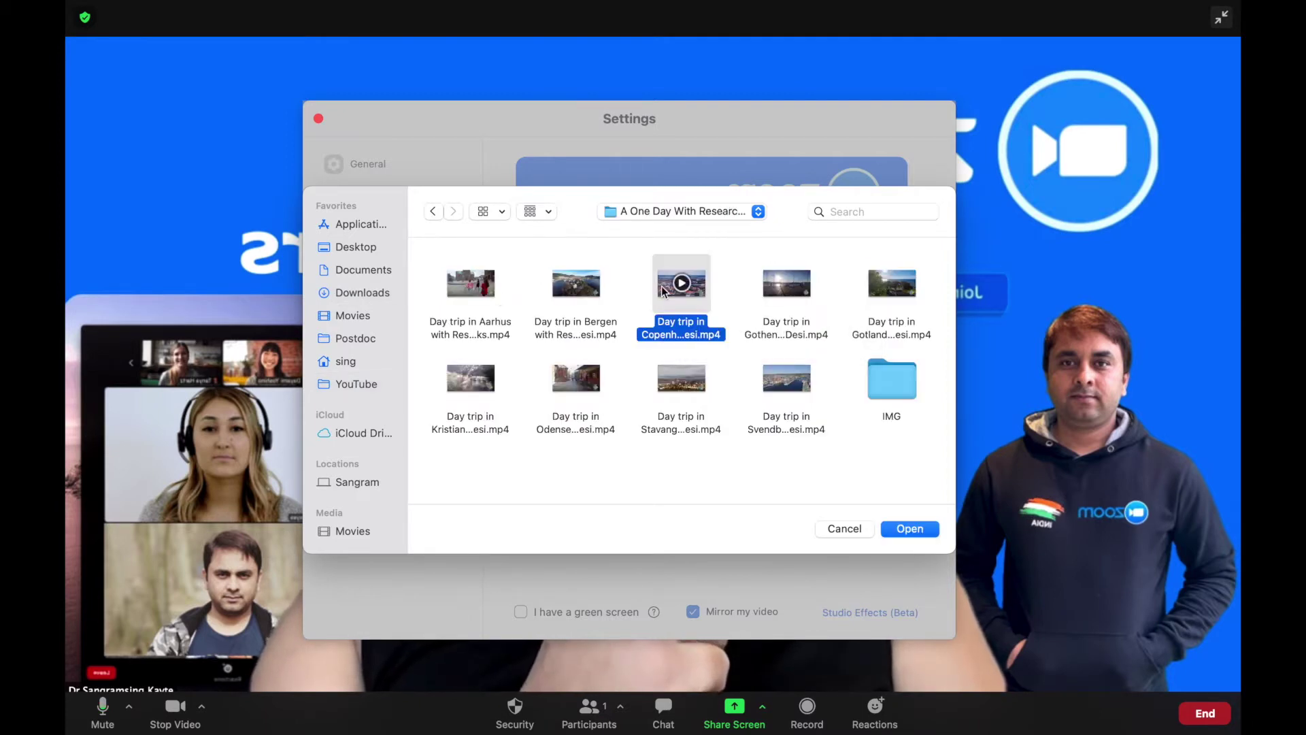
double_click(681, 283)
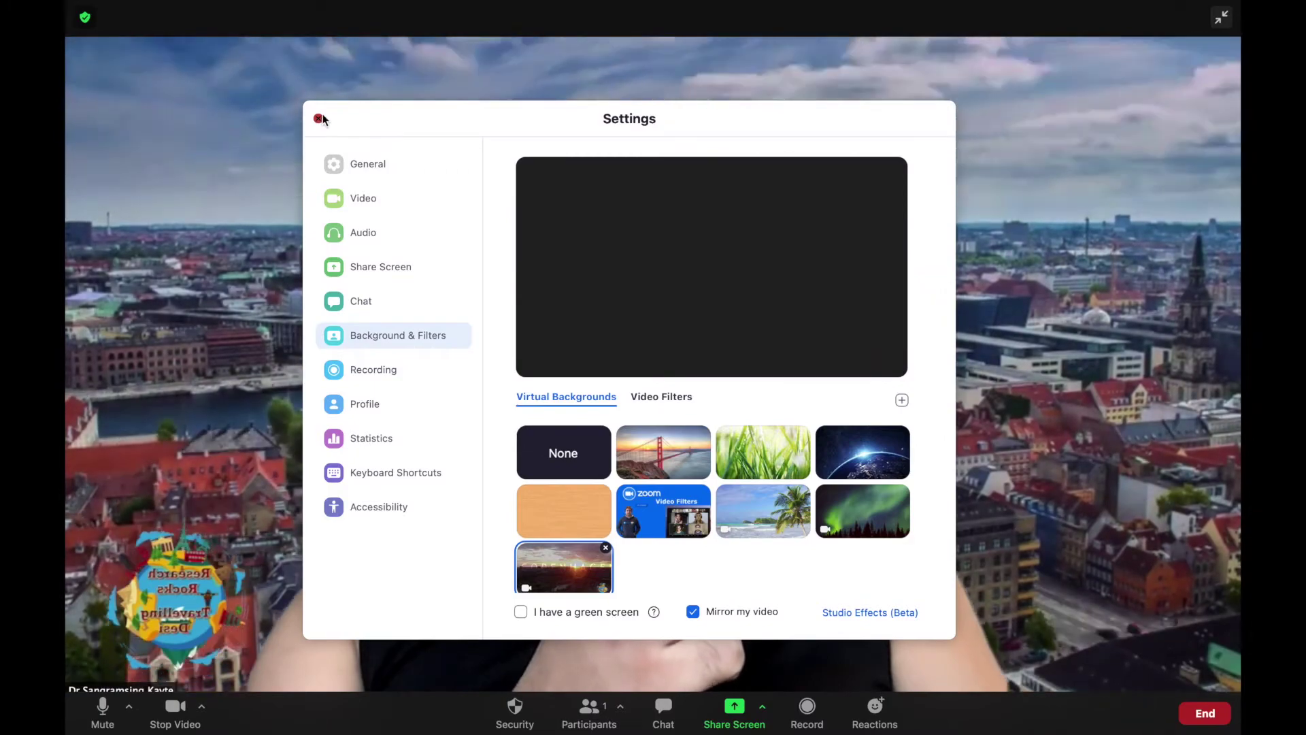
left_click(318, 119)
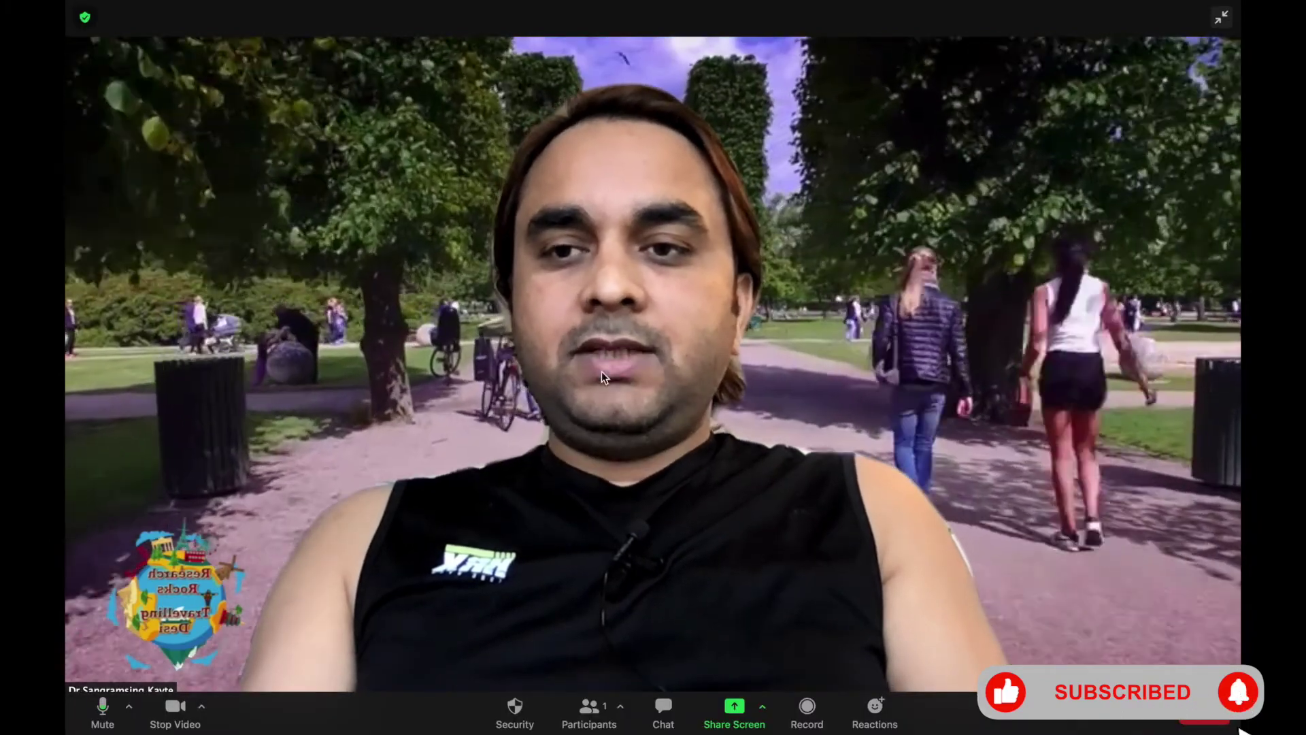
Step: Reopen Background & Filters and switch the virtual background back to wood
left_click(135, 9)
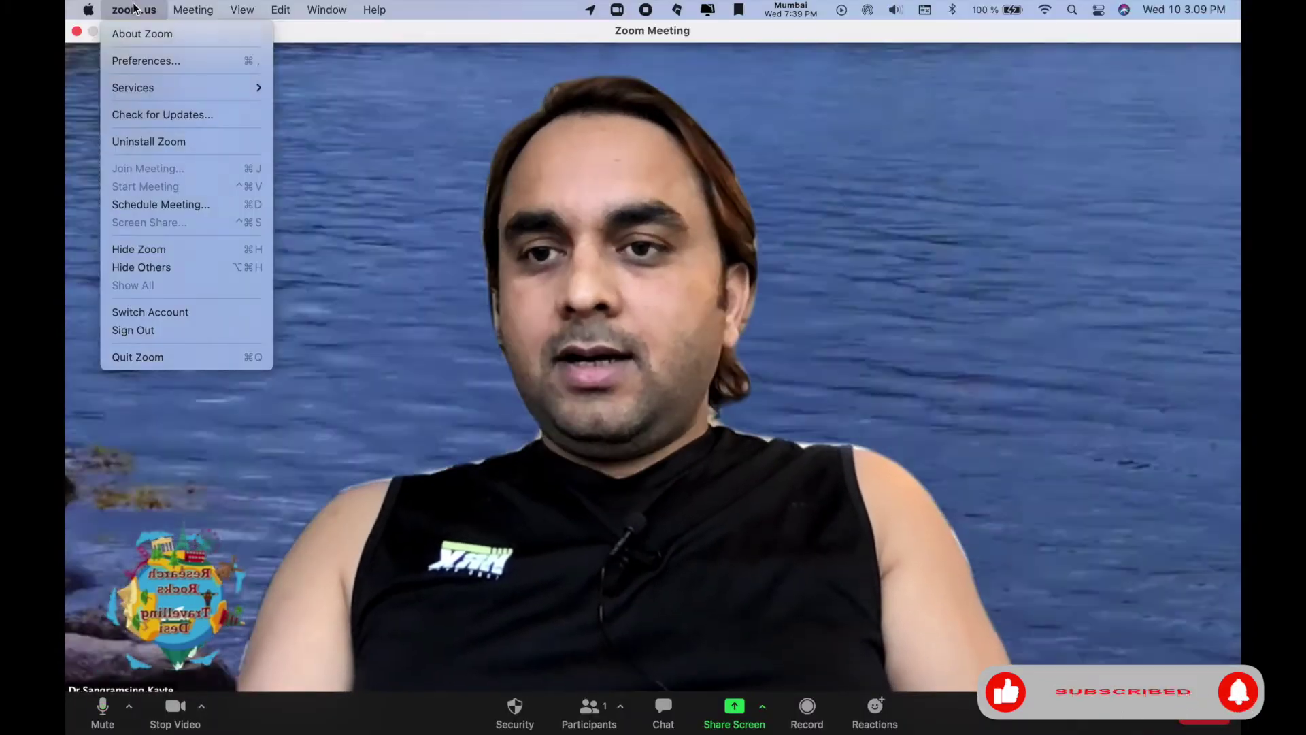
left_click(155, 68)
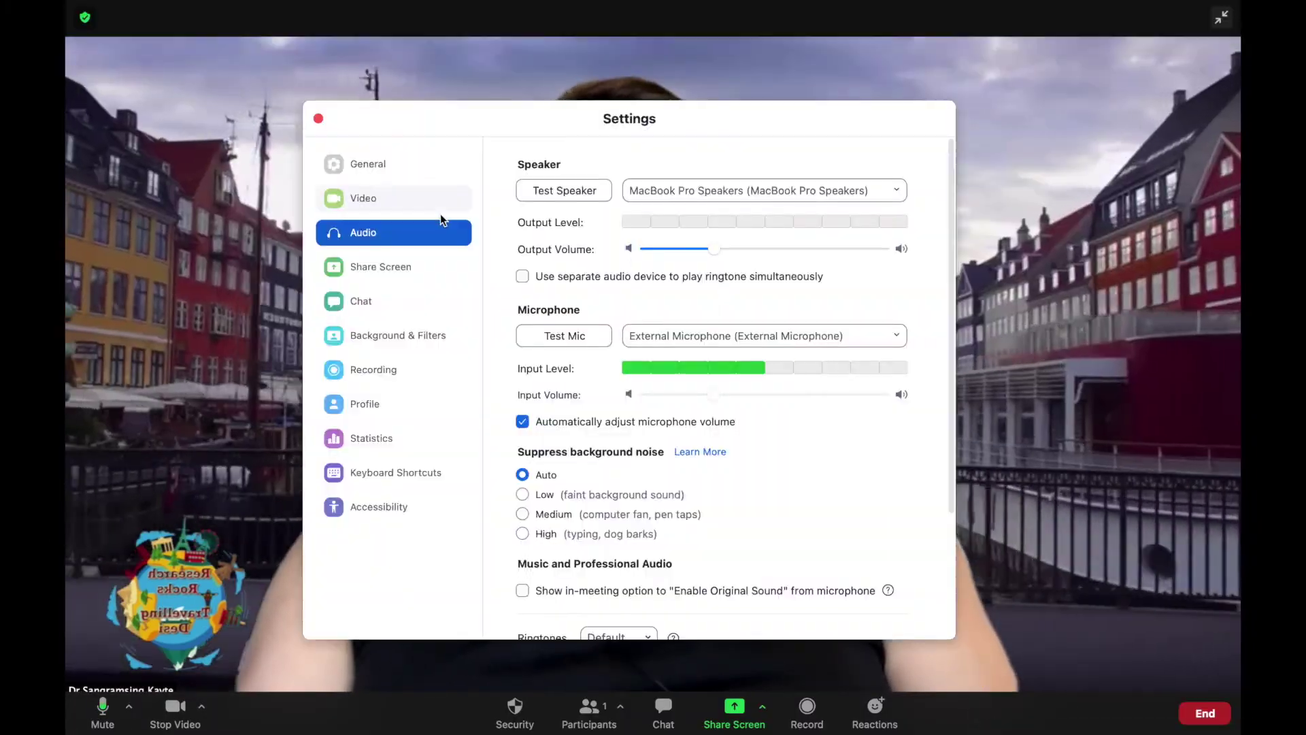
left_click(409, 335)
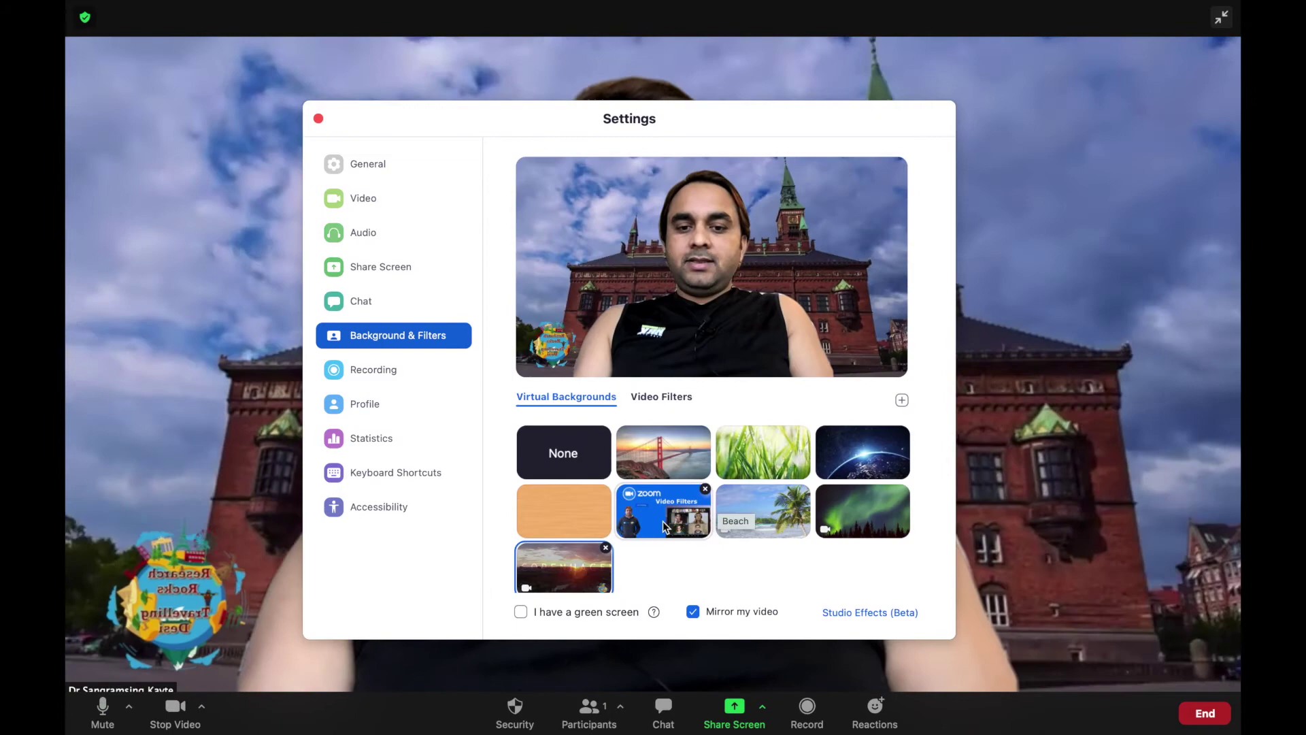
left_click(601, 510)
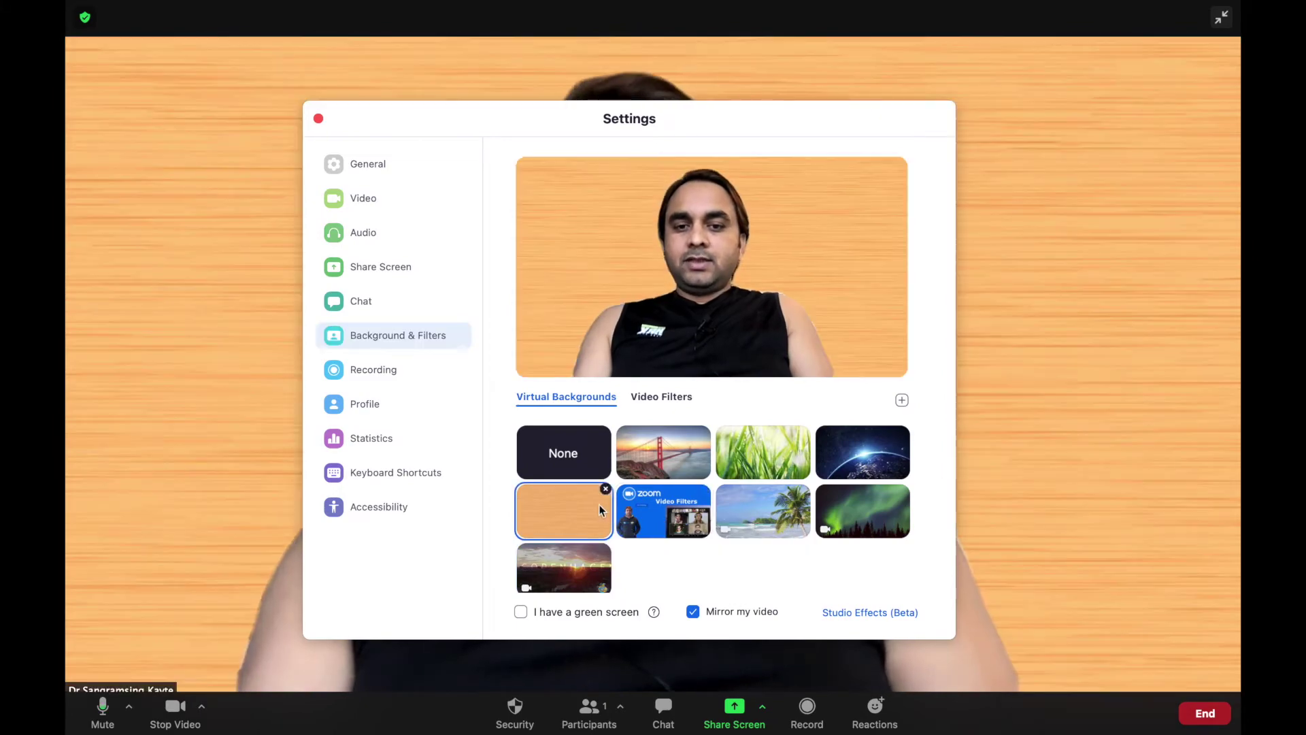
left_click_drag(425, 127, 353, 105)
Step: Keep FaceTime HD Camera as the camera and enable HD video
left_click(306, 176)
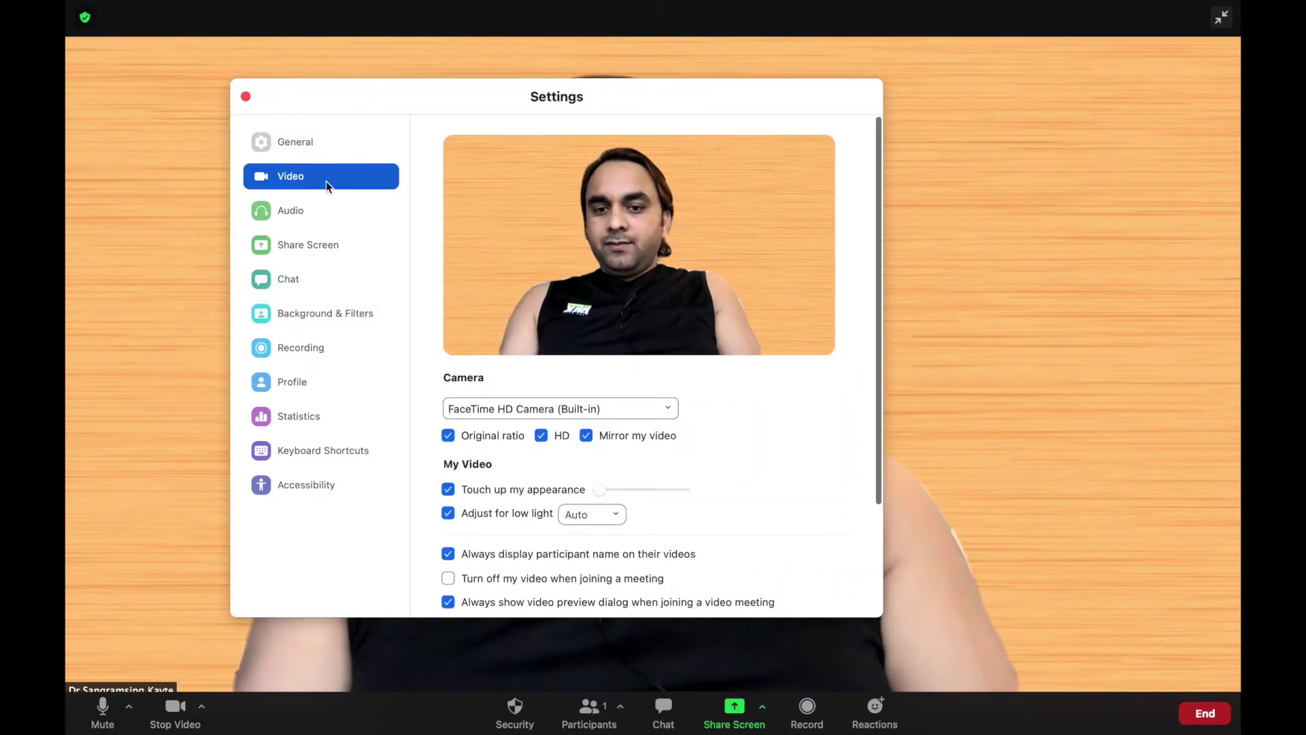
left_click(535, 409)
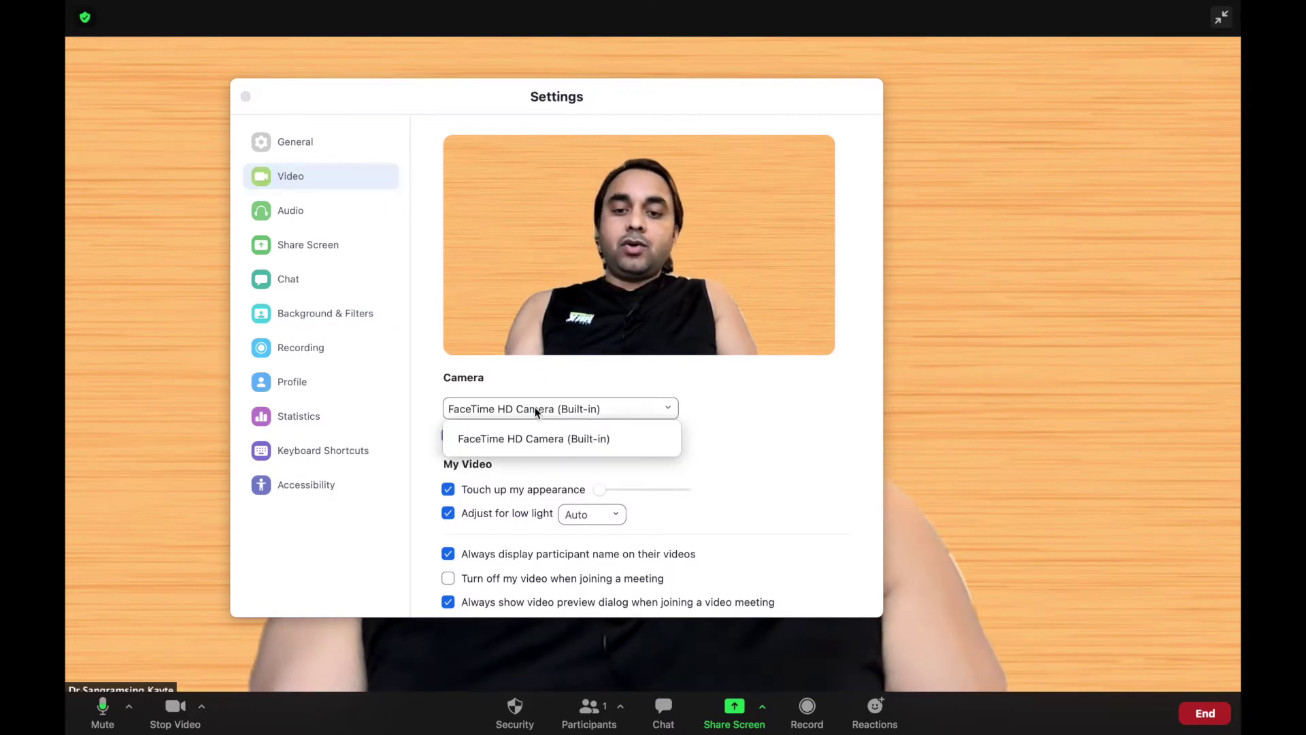
left_click(562, 440)
scroll(706, 426, "down", 2)
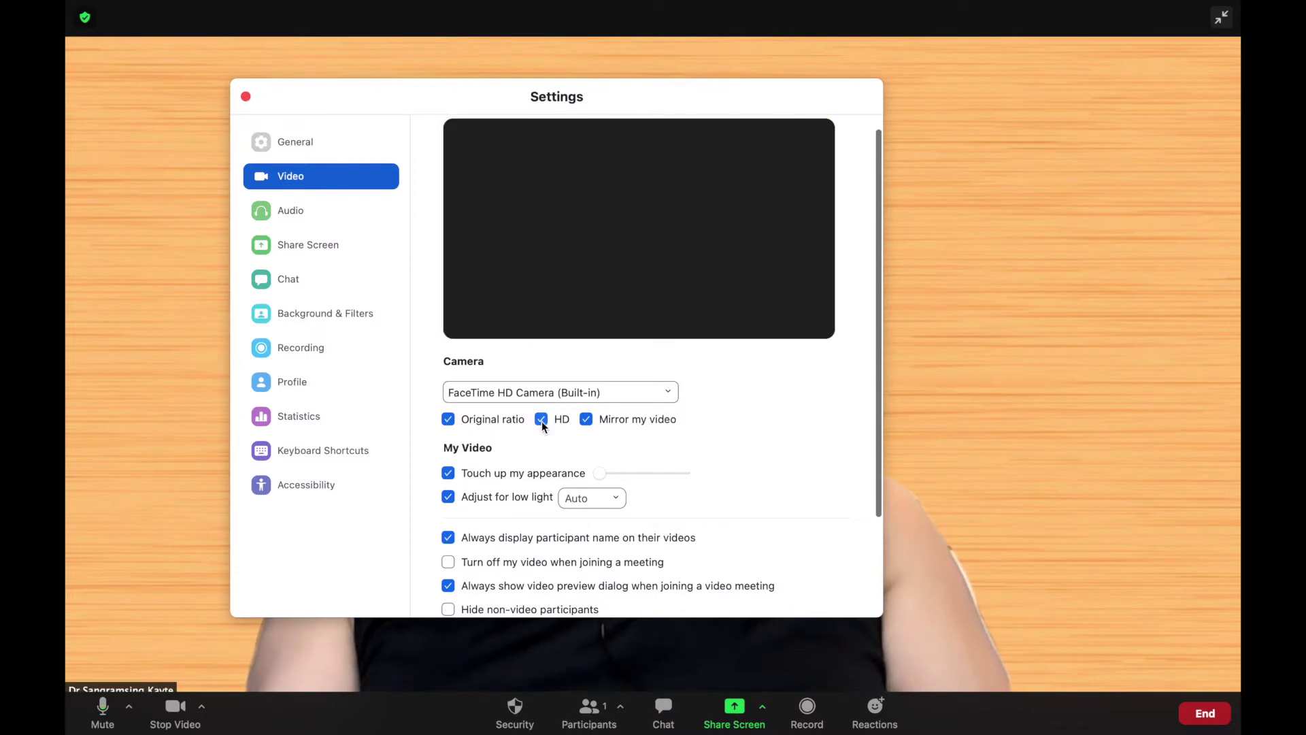
left_click(955, 340)
left_click(299, 177)
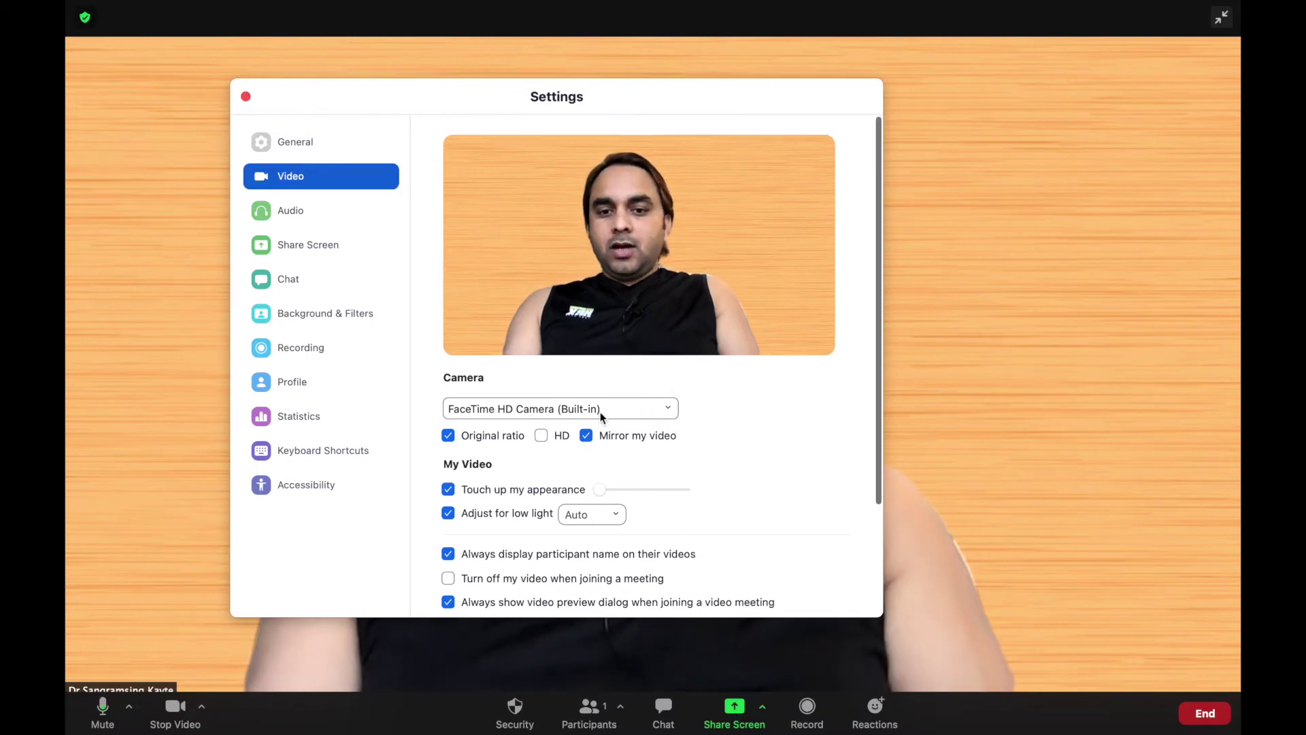
left_click(545, 435)
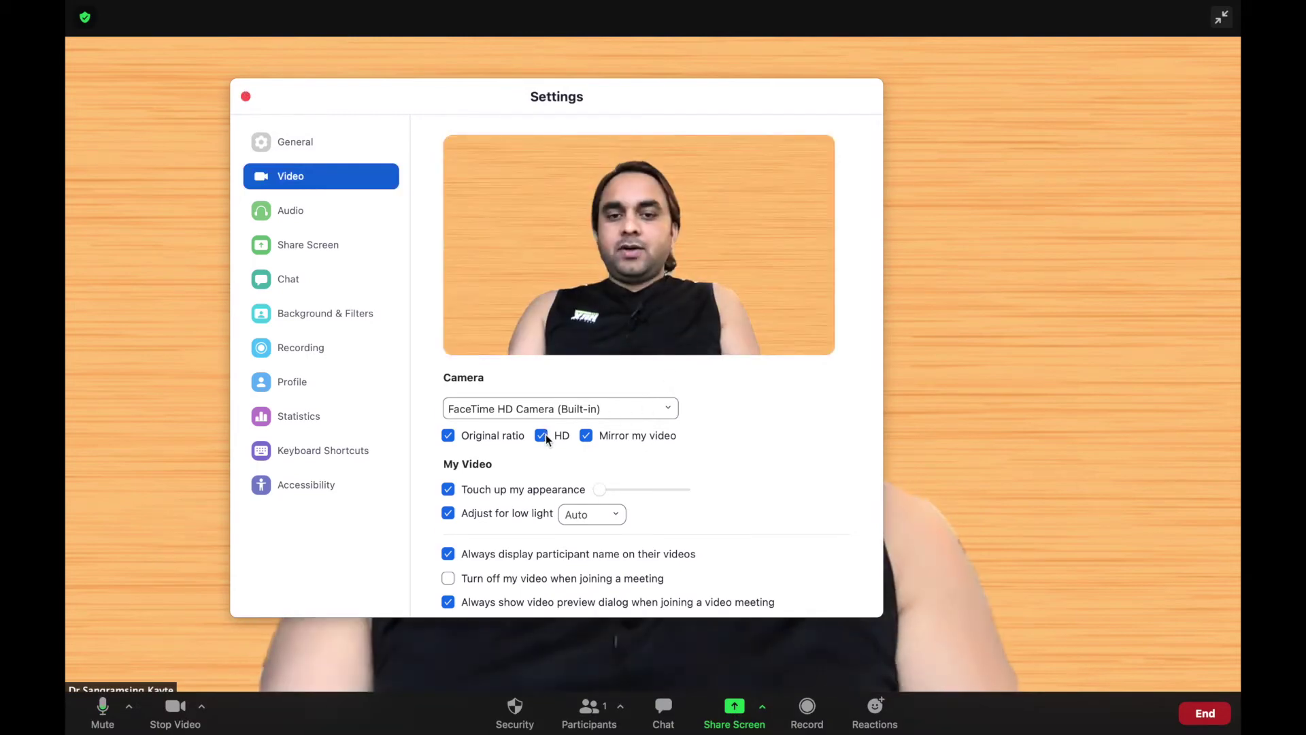
left_click_drag(466, 110, 528, 87)
left_click(369, 204)
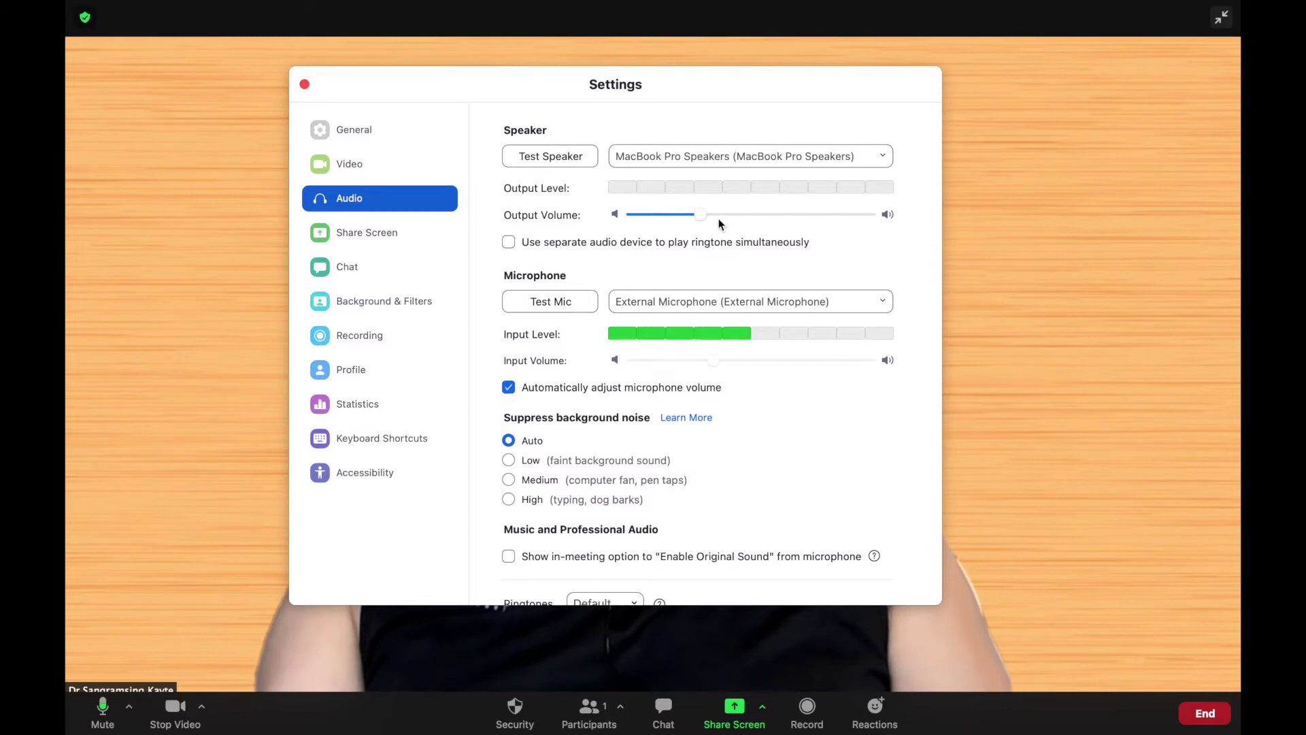
Step: Nudge the speaker output volume up and back to roughly its original level
left_click_drag(698, 214, 788, 213)
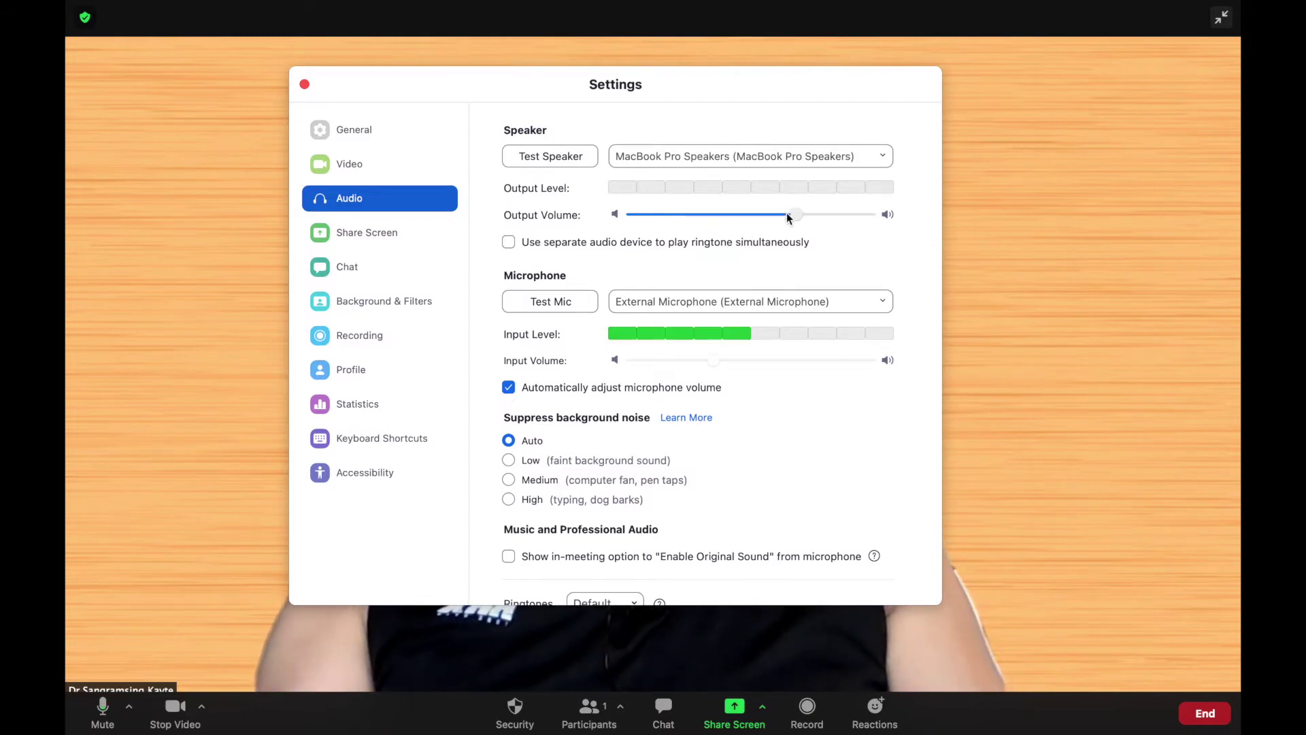
left_click_drag(706, 214, 696, 213)
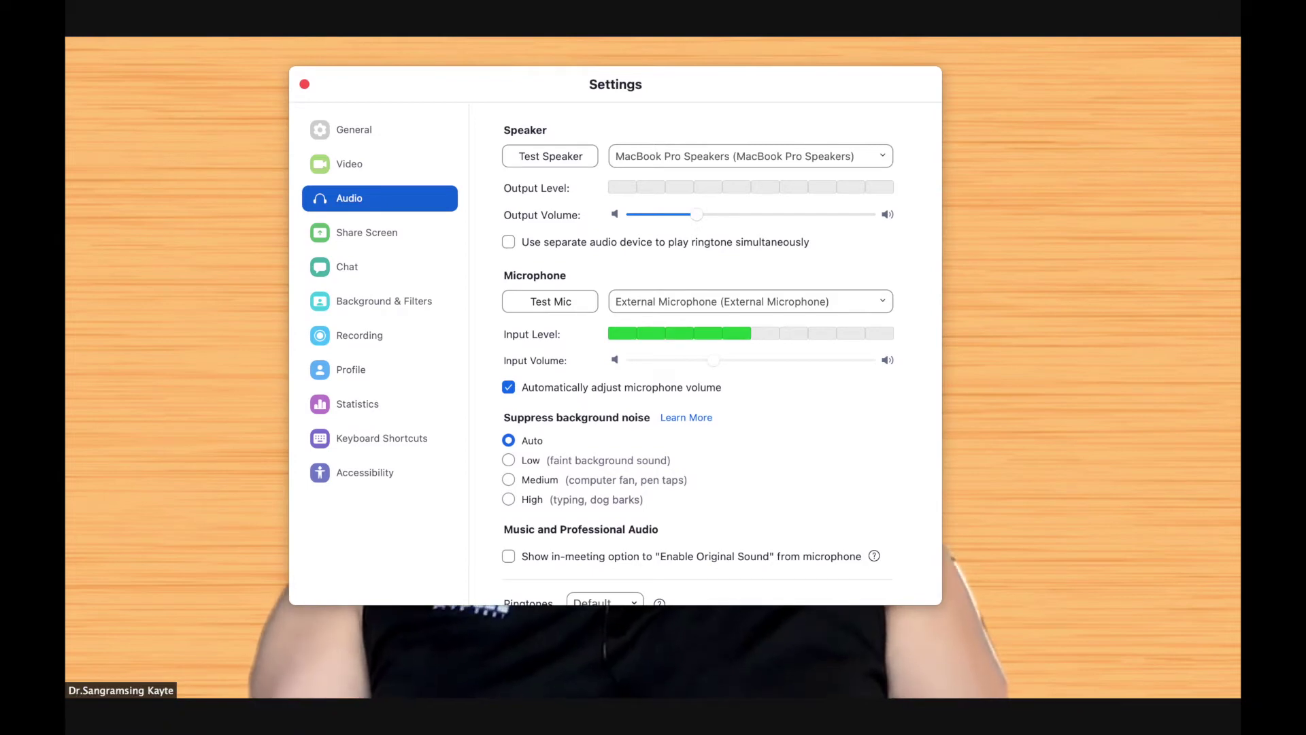
left_click(417, 240)
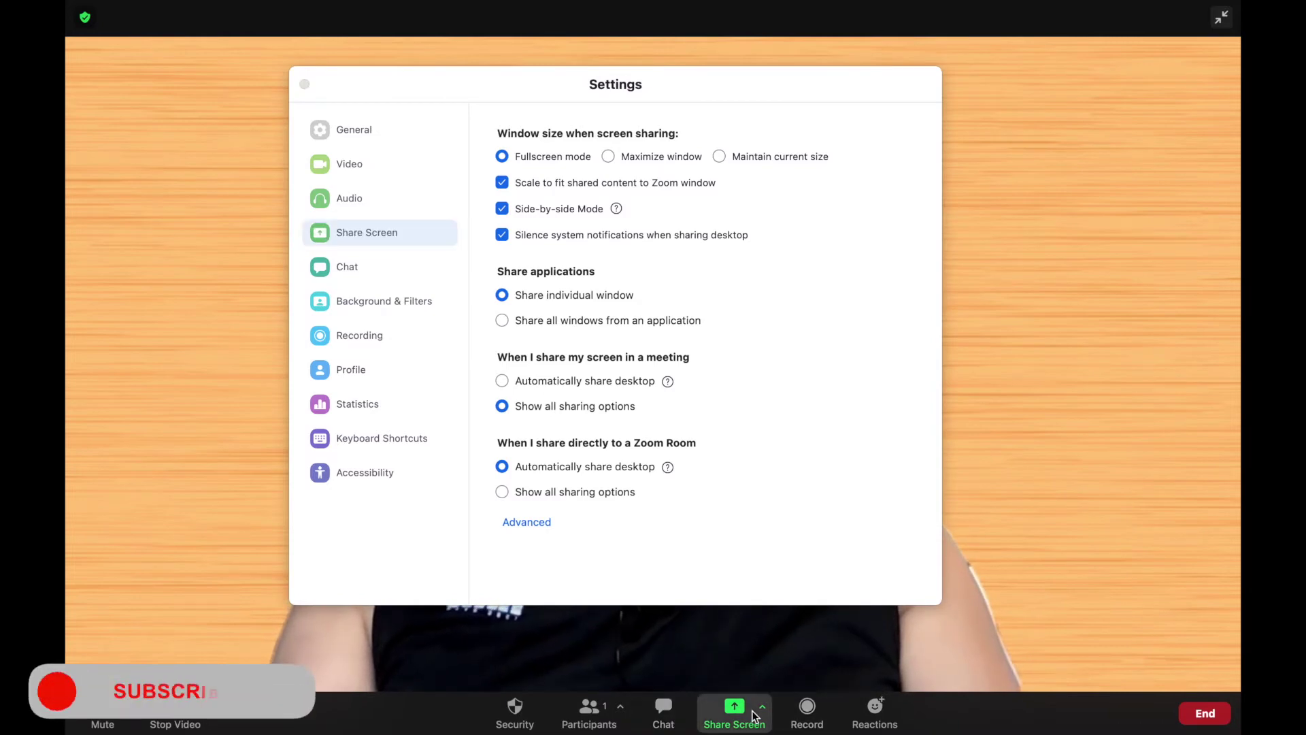
Step: Share the Preview window showing the Zoom Video Filters slide, then close Settings
left_click(734, 711)
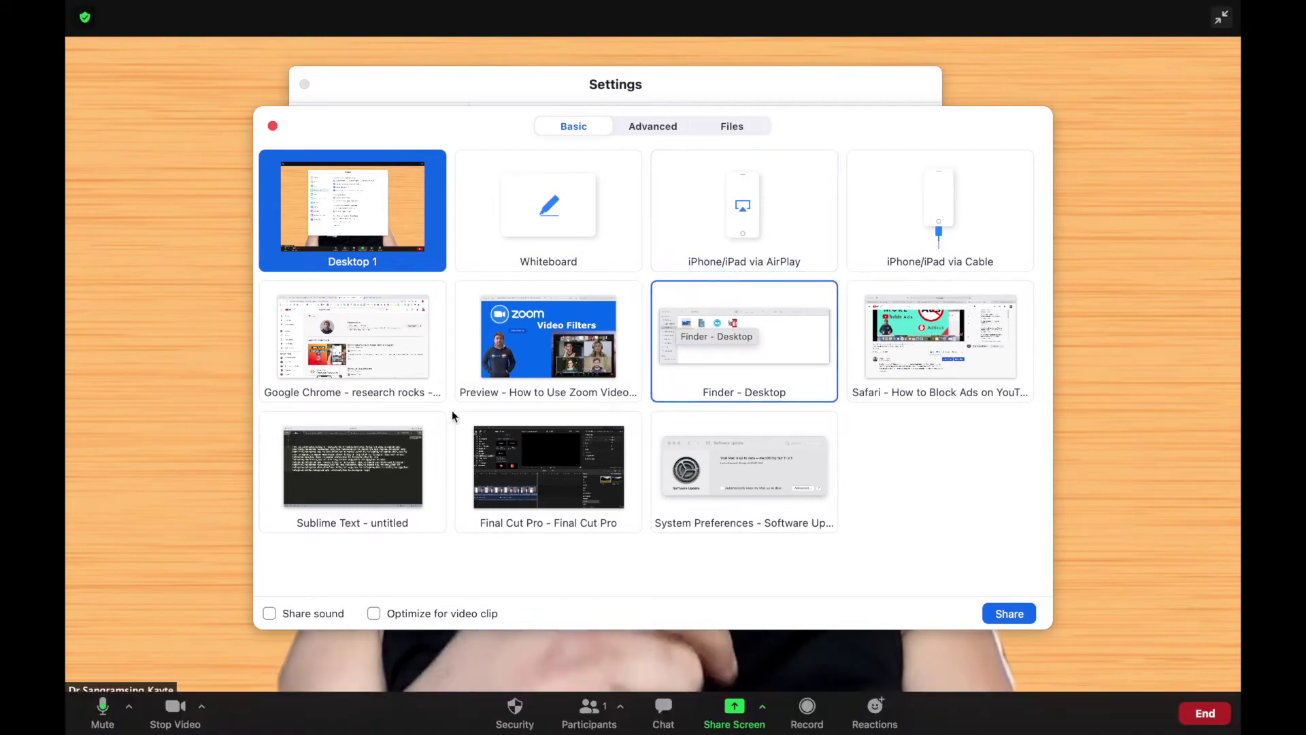
left_click(530, 365)
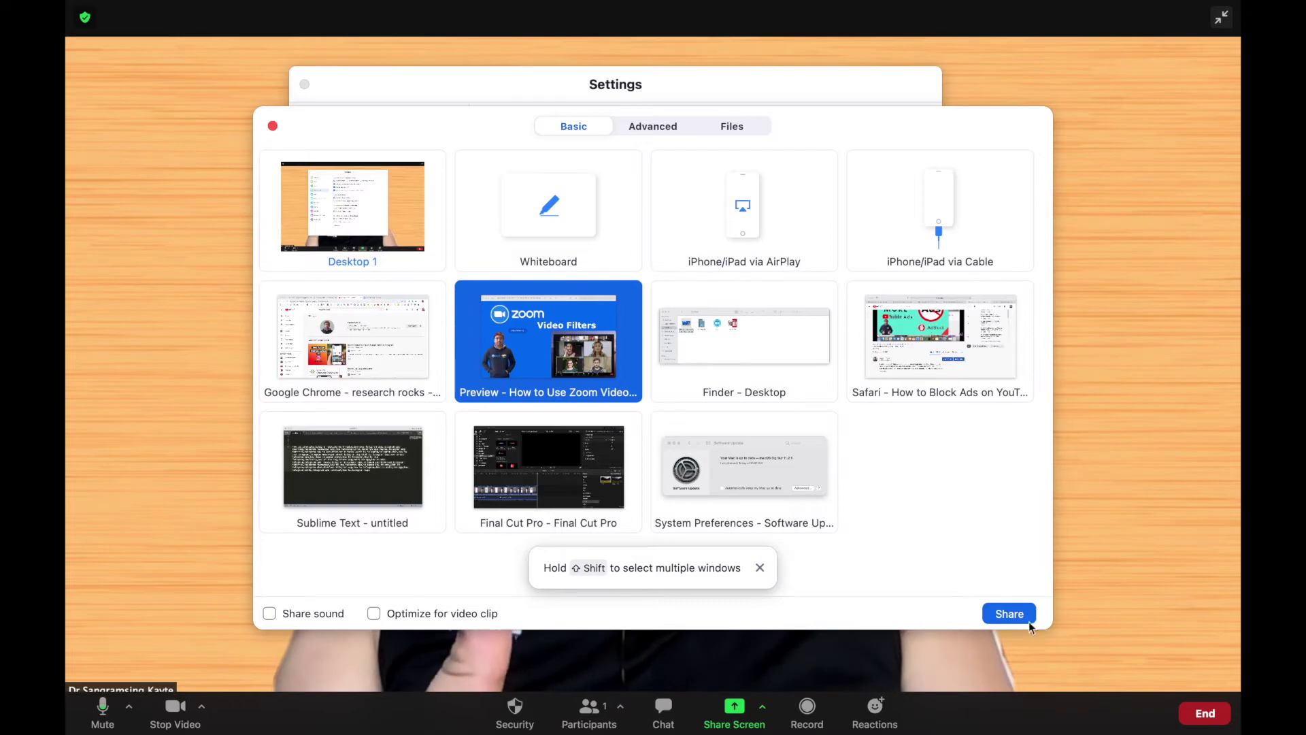
left_click(1009, 615)
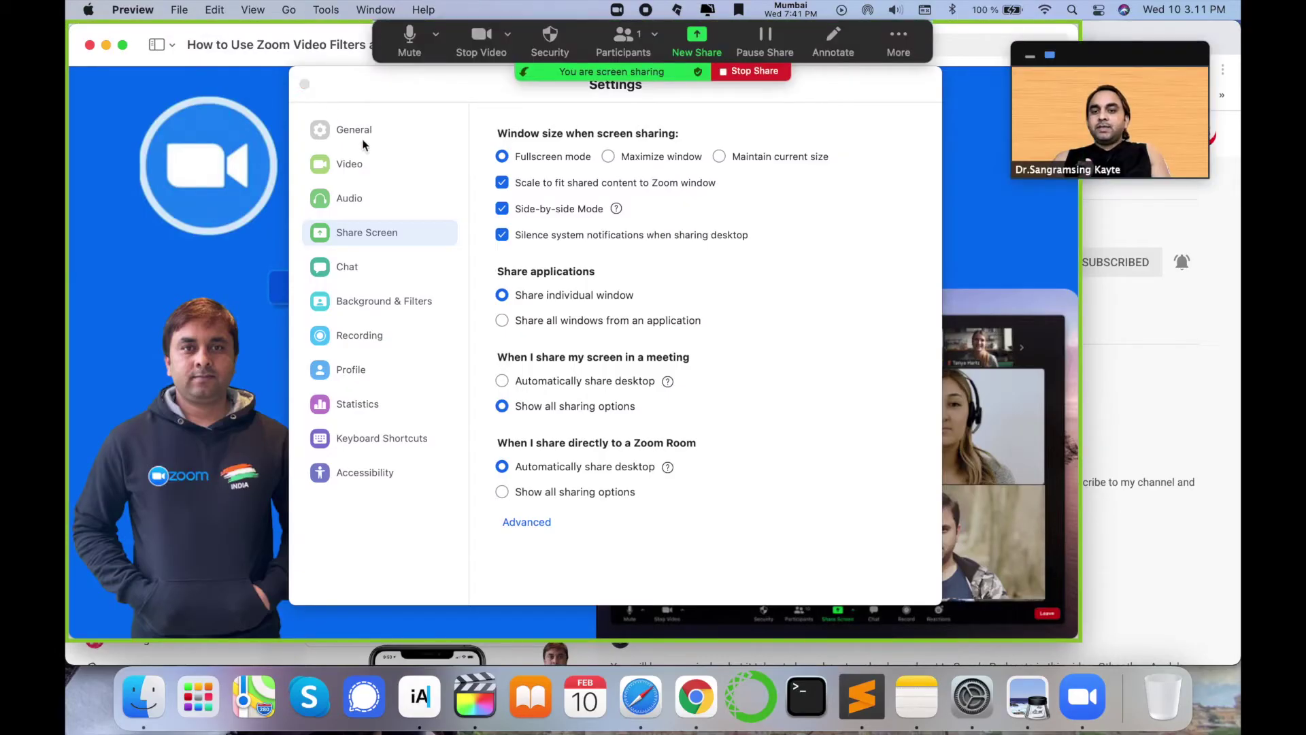
left_click_drag(334, 90, 388, 199)
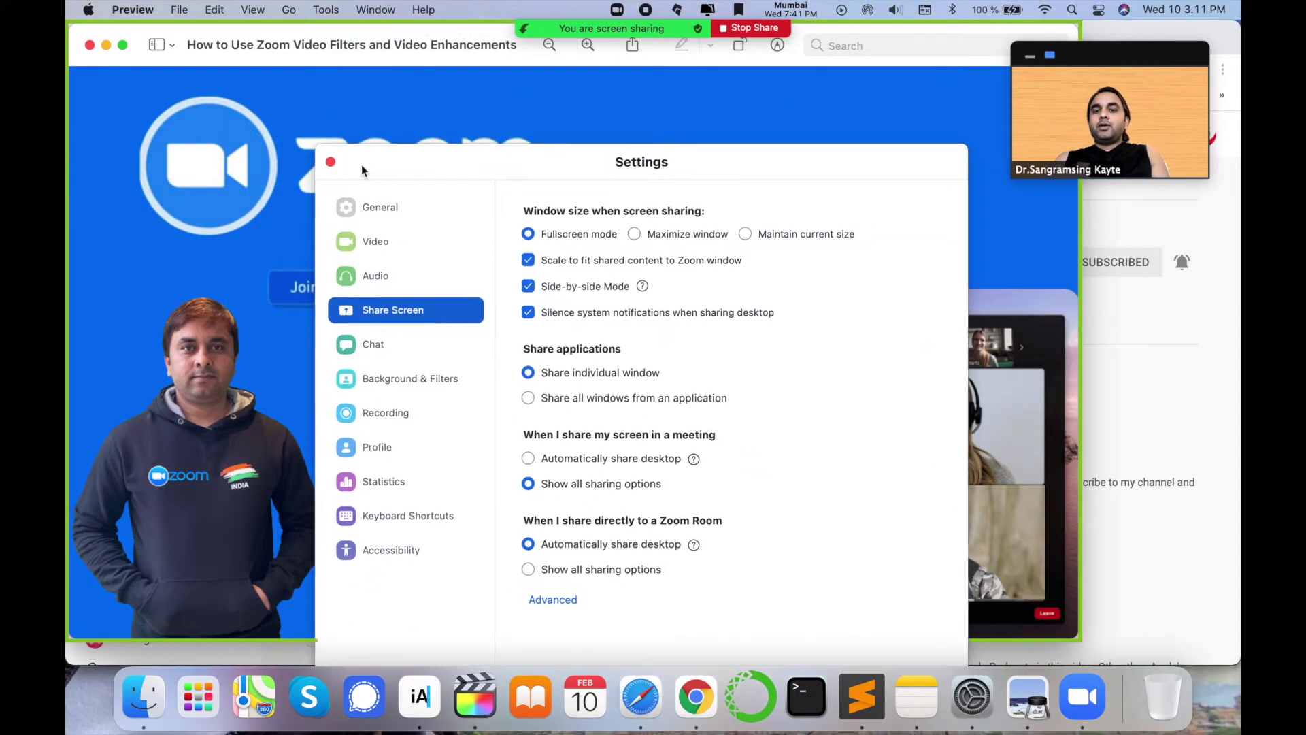
left_click(337, 165)
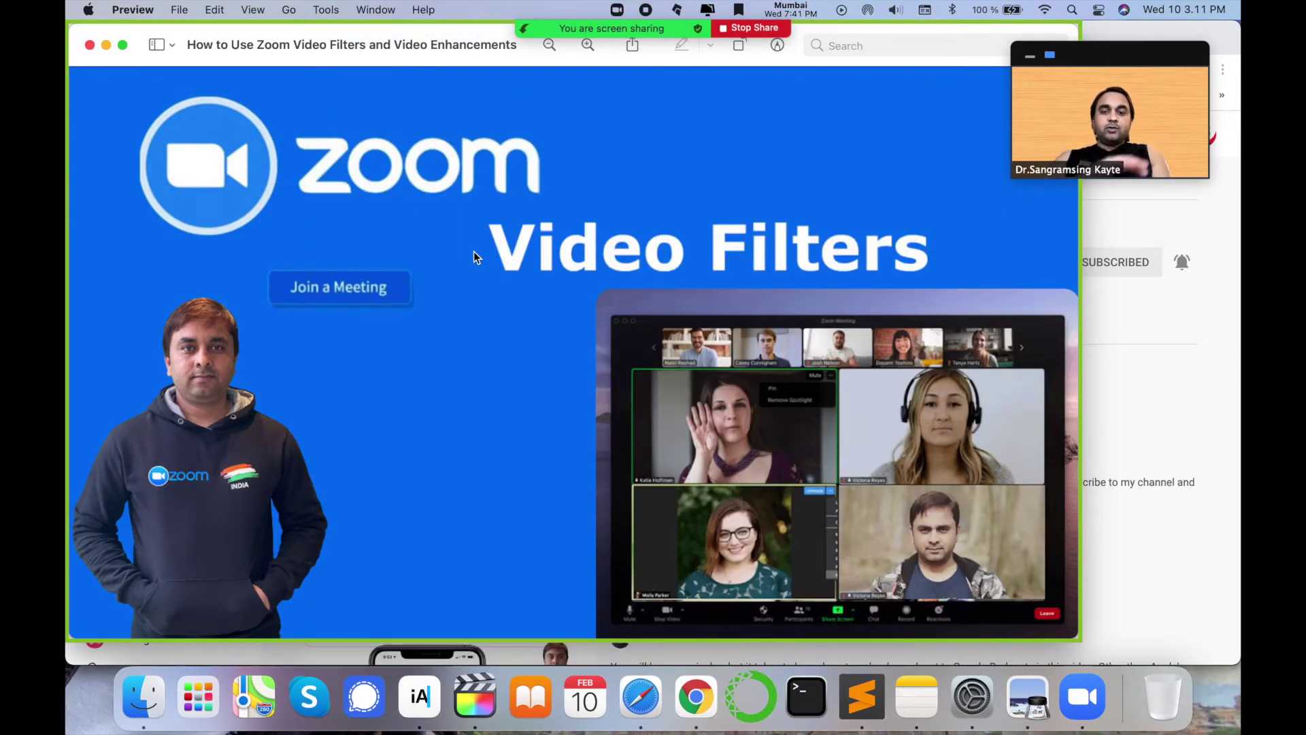
mouse_move(654, 35)
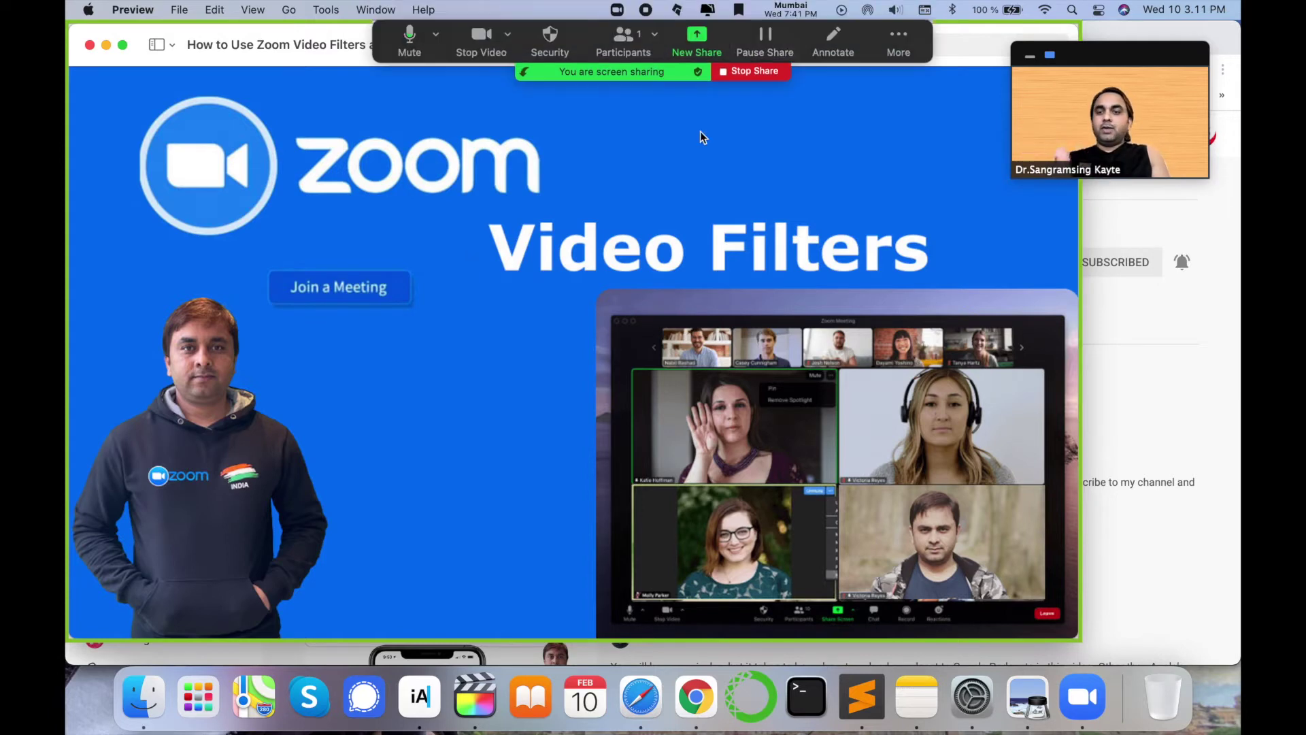
Step: Stop sharing and reopen Zoom Settings on the Chat page
left_click(747, 72)
left_click(392, 54)
left_click(152, 10)
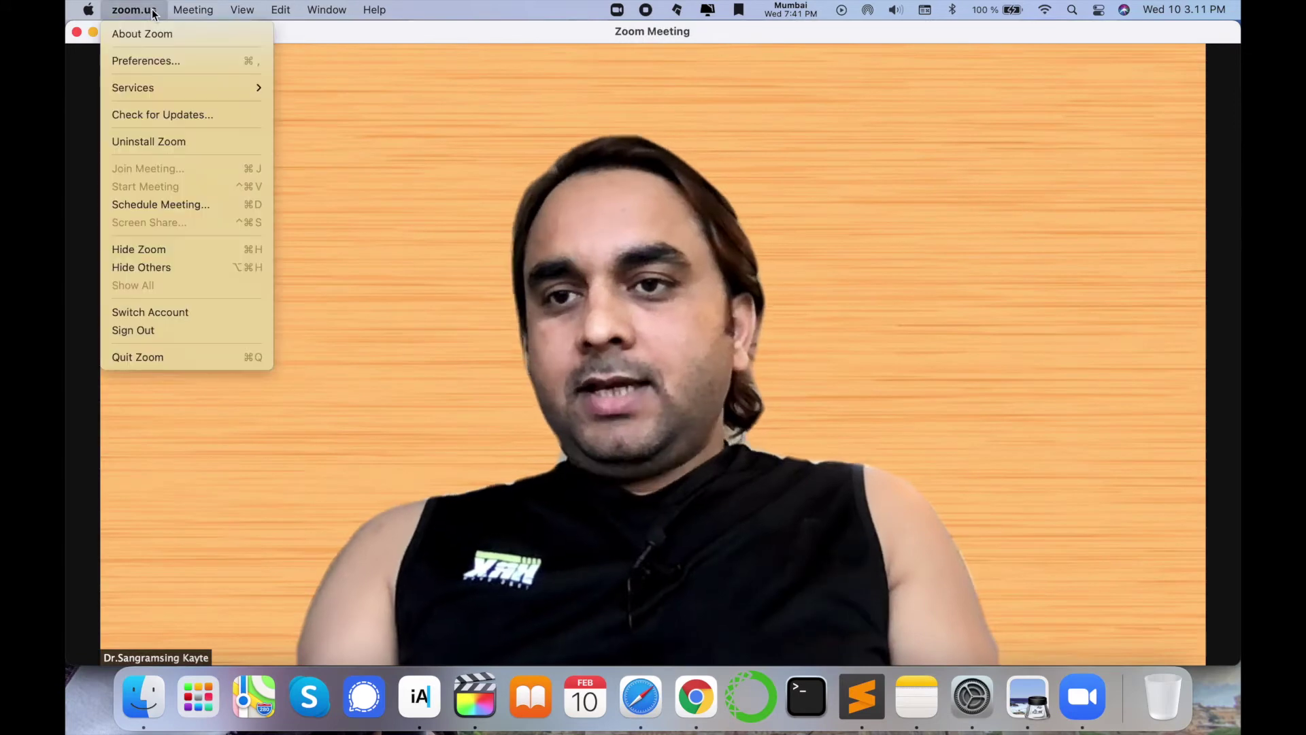
left_click(158, 62)
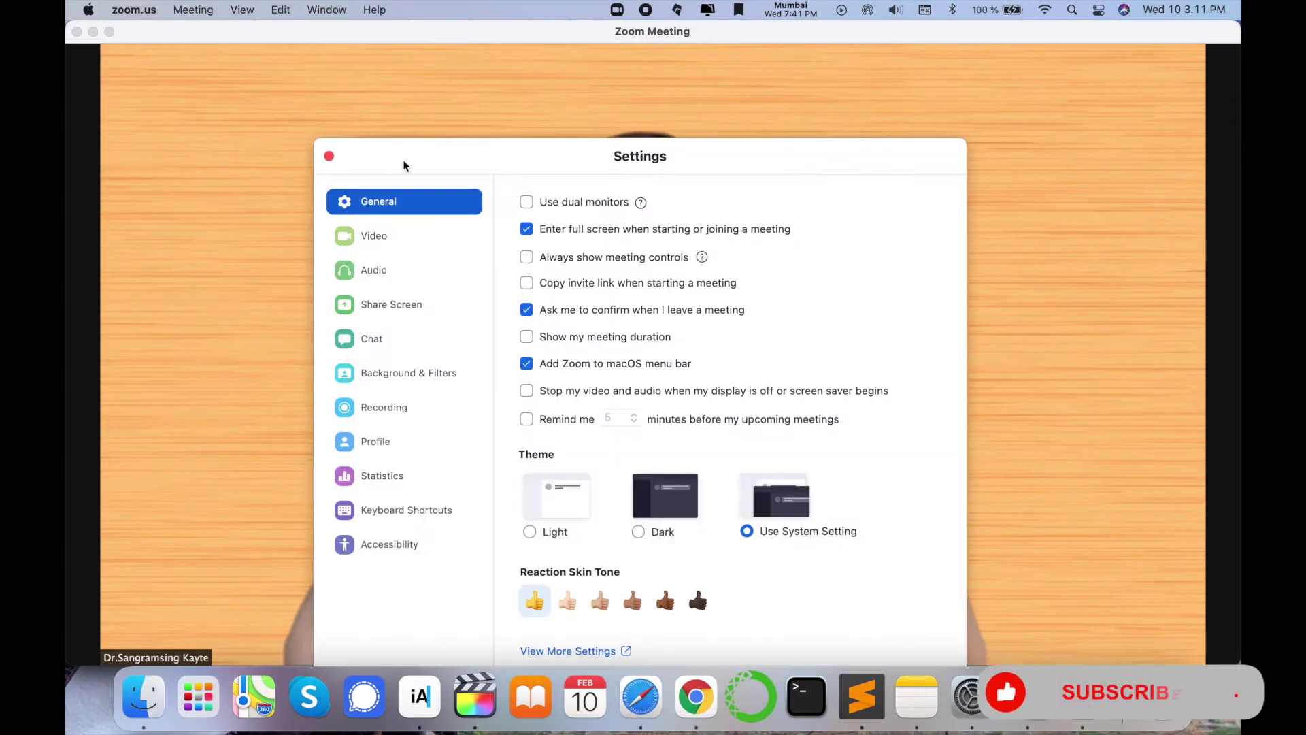
left_click(374, 269)
left_click(371, 327)
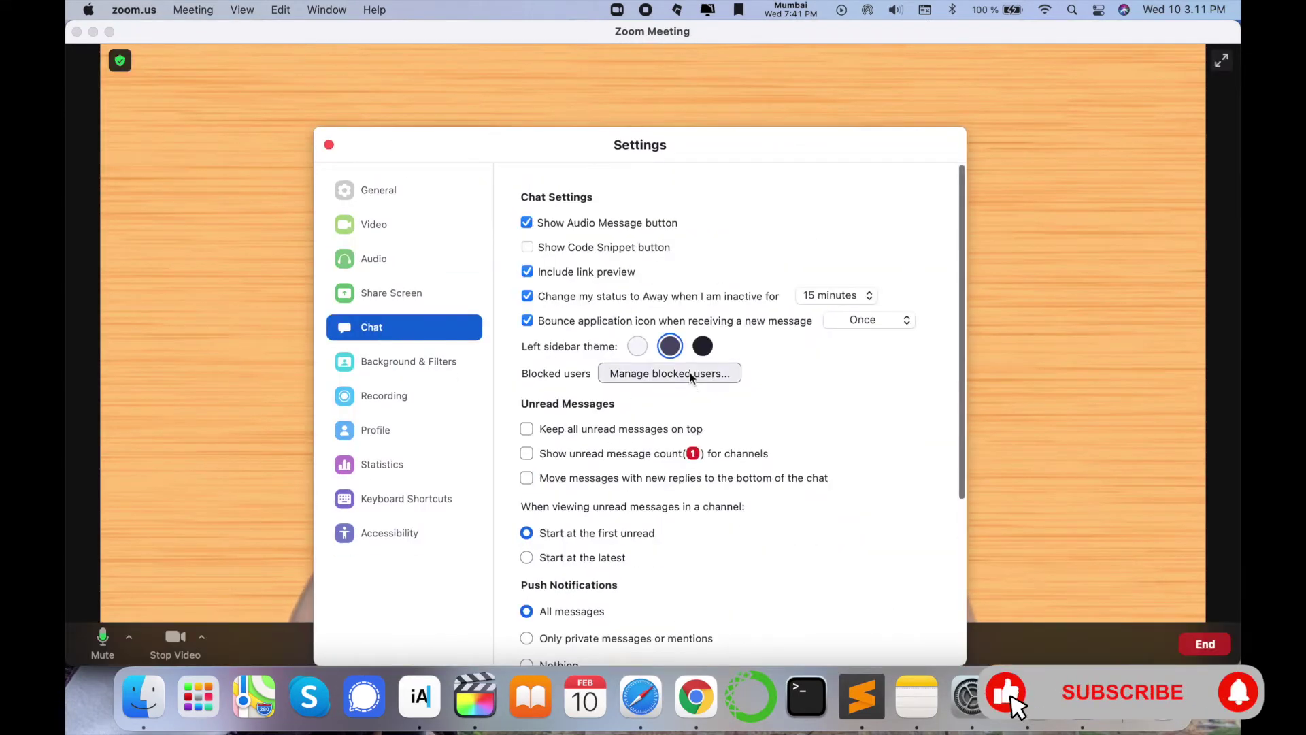
scroll(690, 379, "down", 2)
left_click_drag(565, 146, 563, 87)
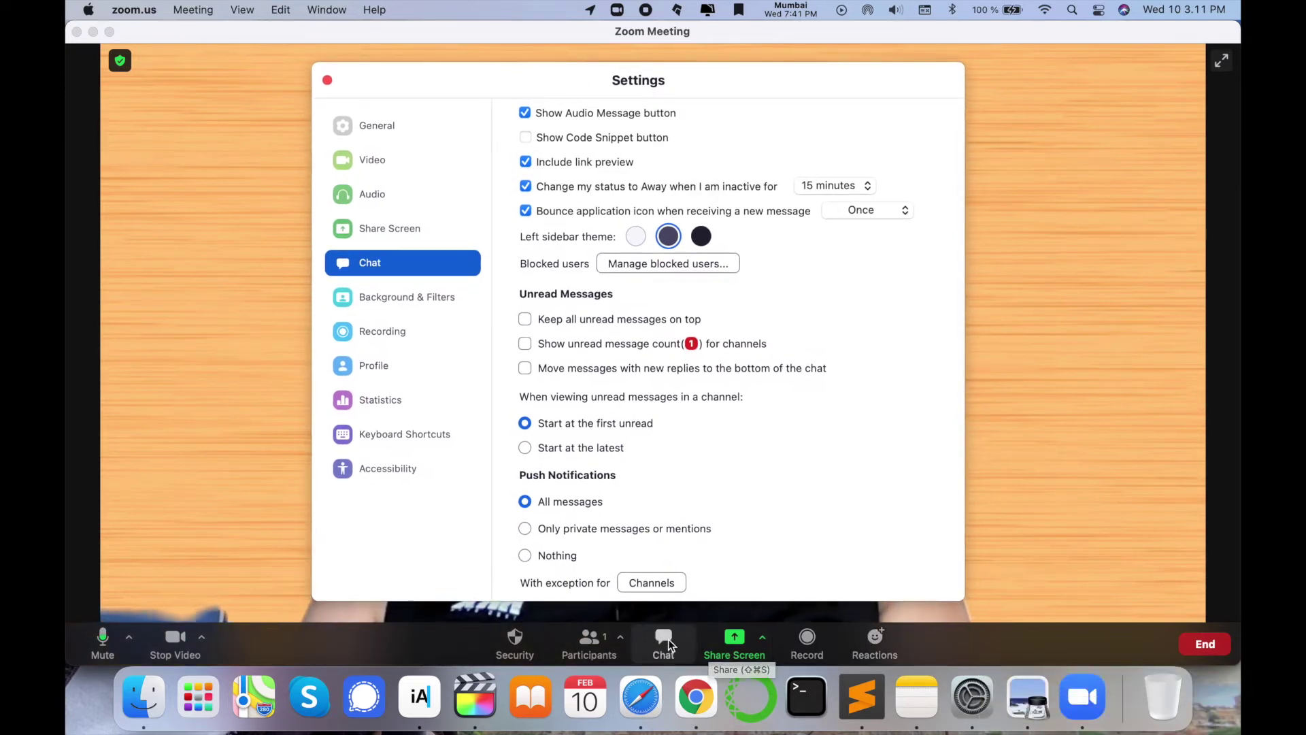
Step: Open the meeting chat panel and start recording the meeting to this computer
left_click(668, 639)
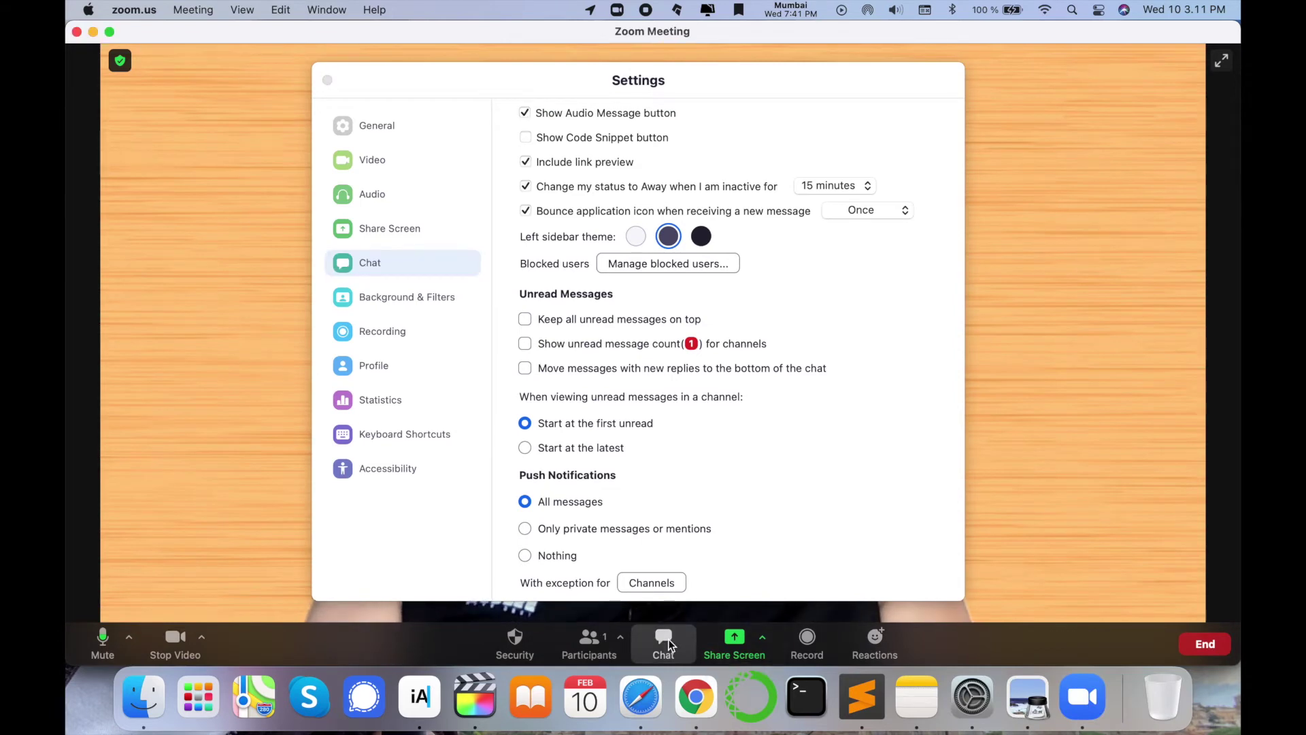
left_click(668, 639)
left_click(668, 639)
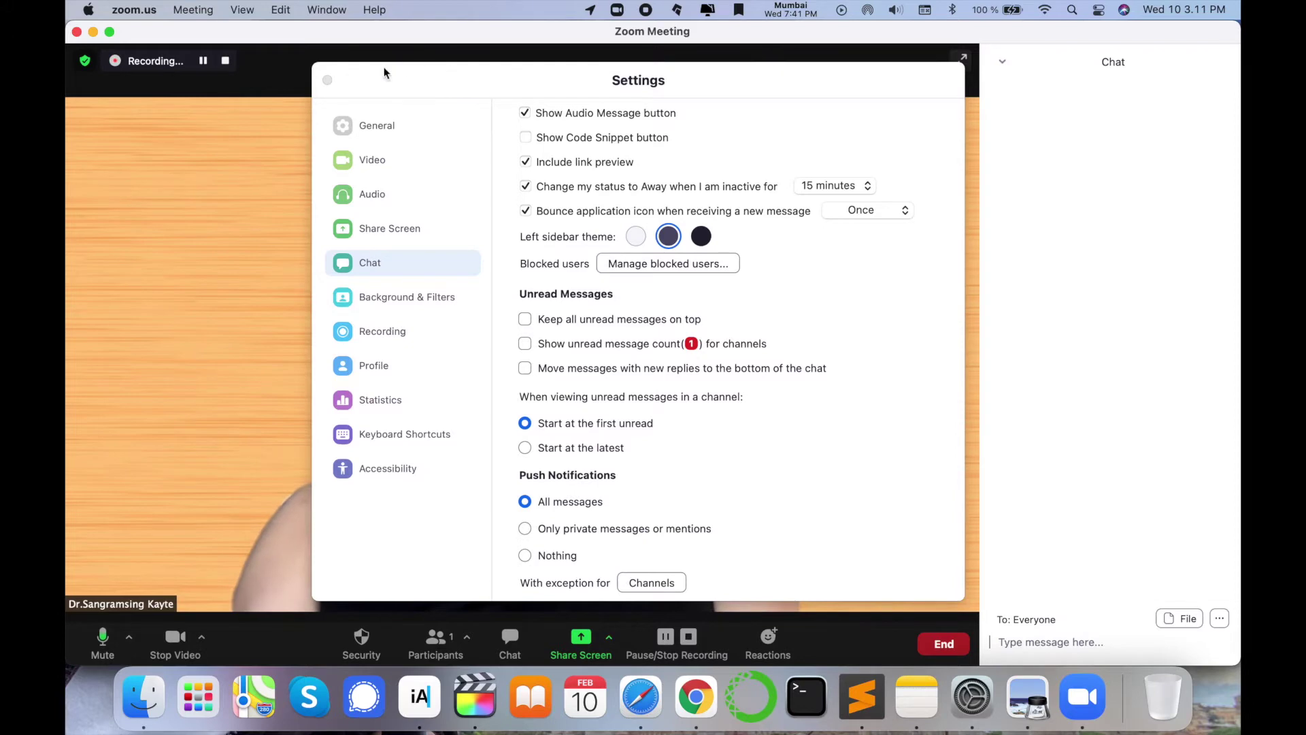
Step: Close Settings and send 'Hello i want one W' and 'Q' to Everyone in chat
left_click(327, 80)
type("Hello i wa")
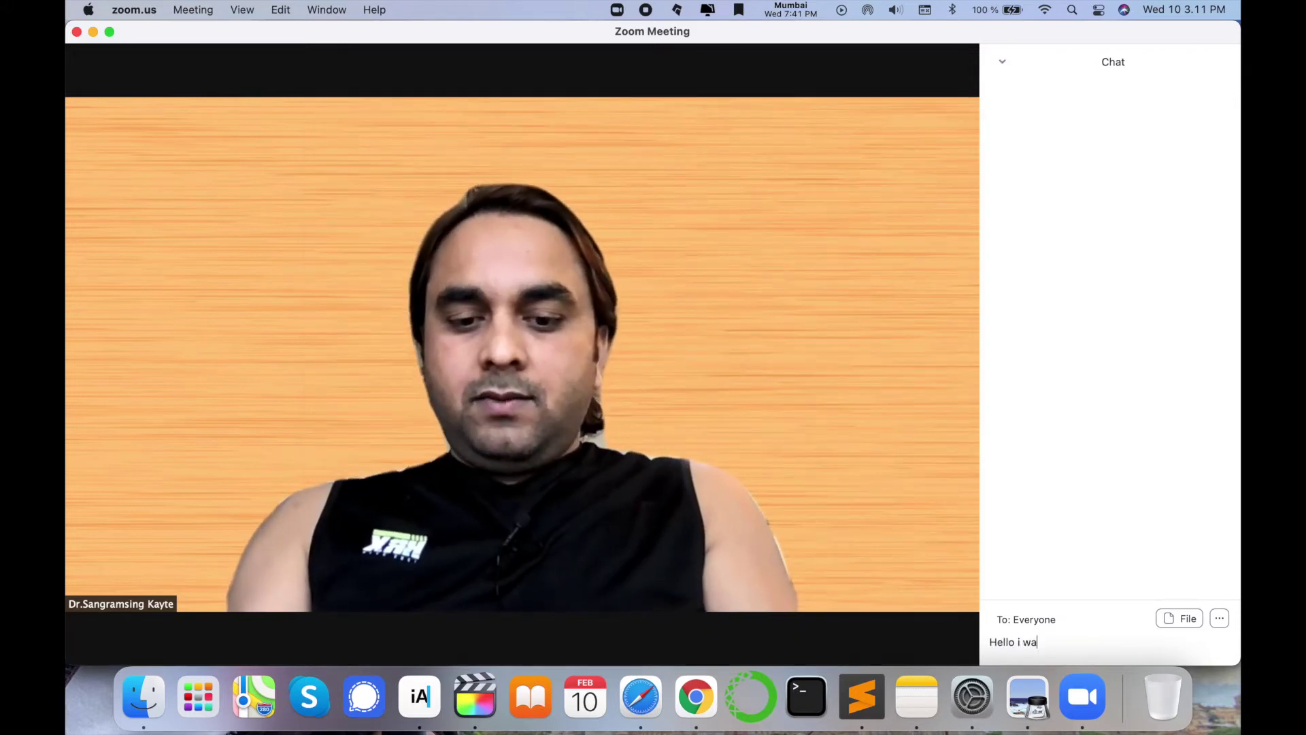
type("nt one W")
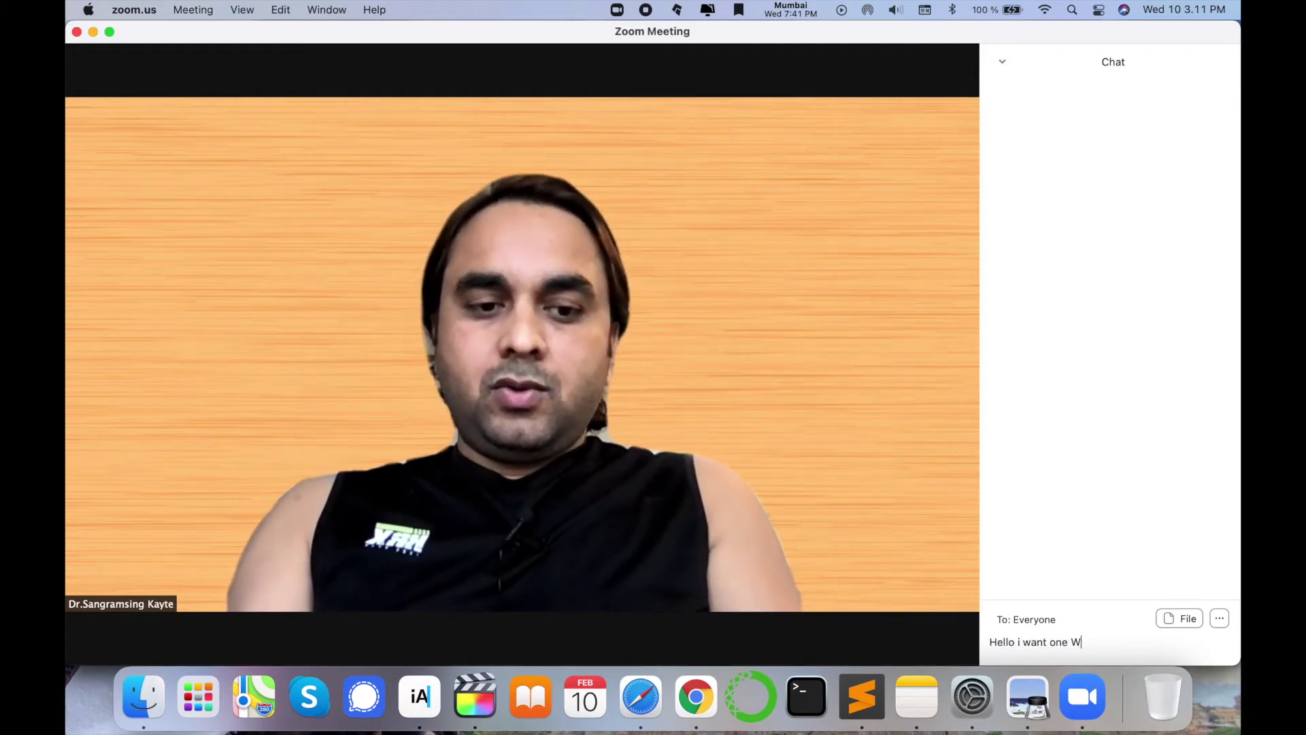
key("Return")
type("Q")
key("Return")
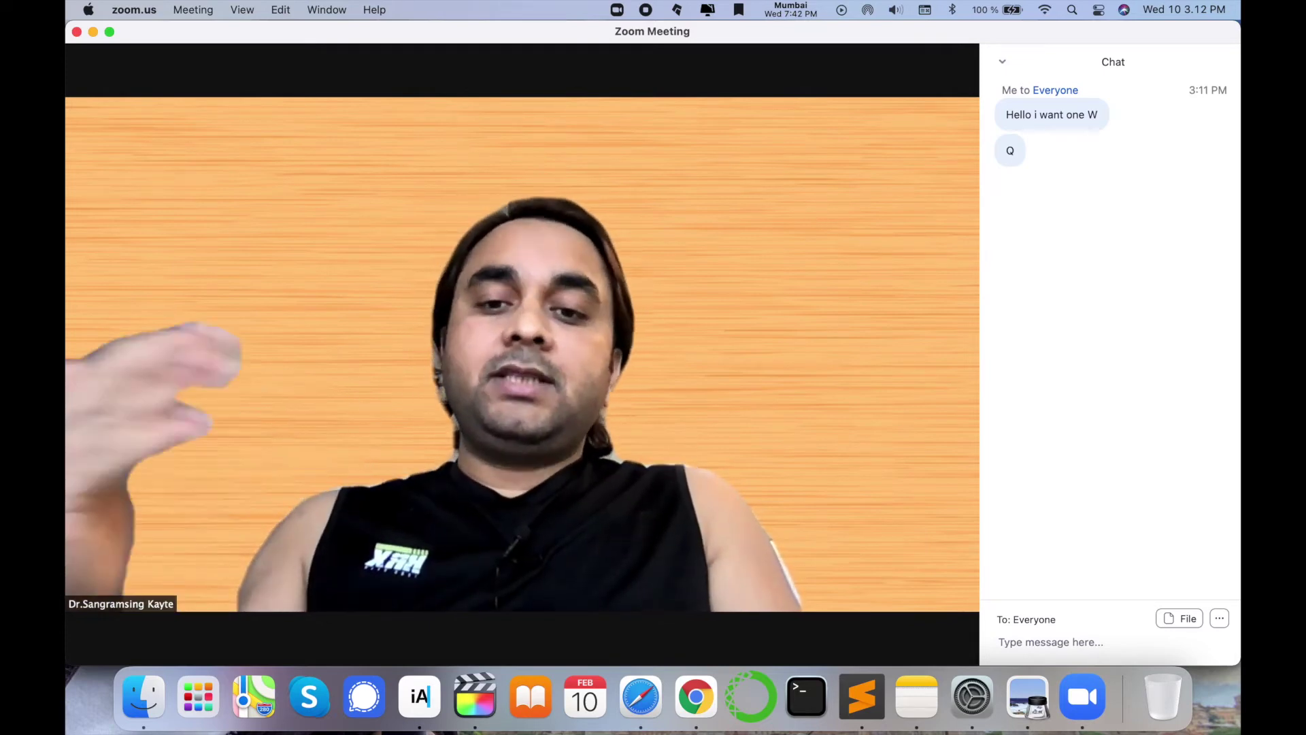
mouse_move(772, 536)
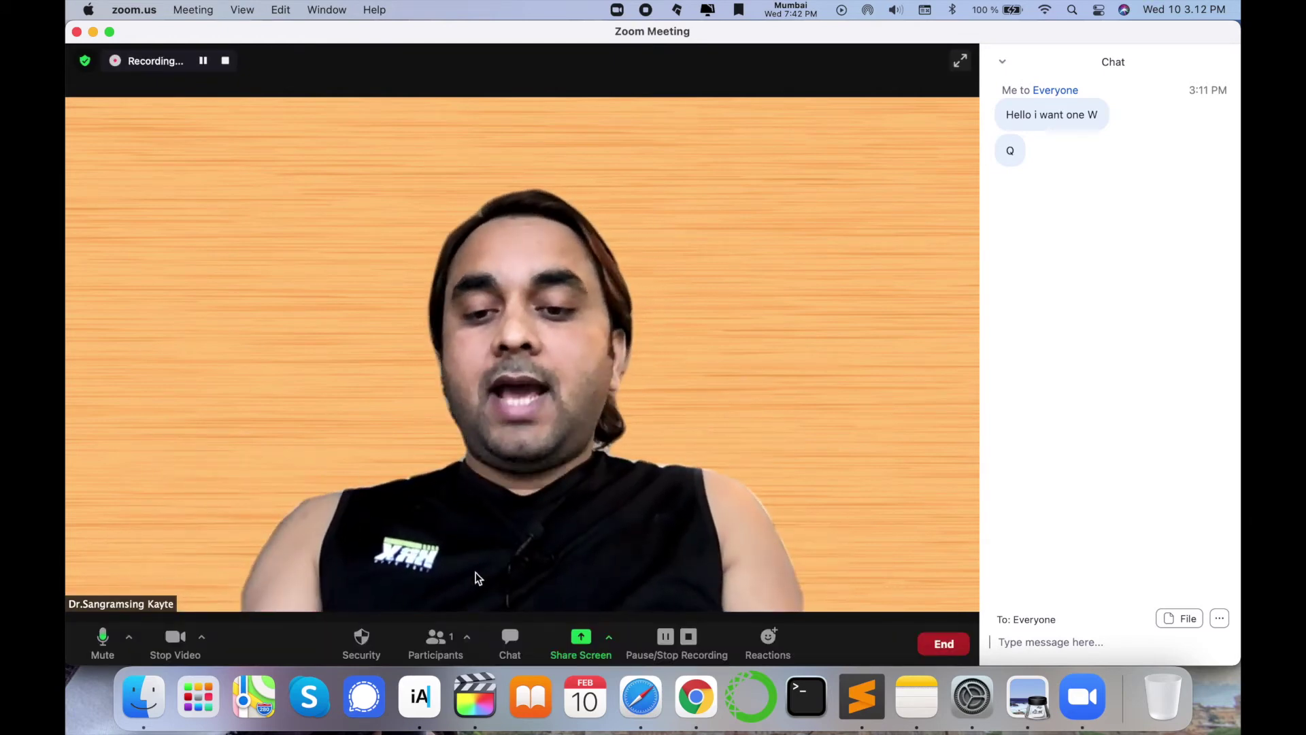
Step: Show the participants list, raise a hand from the reactions, then close the side panel
left_click(443, 641)
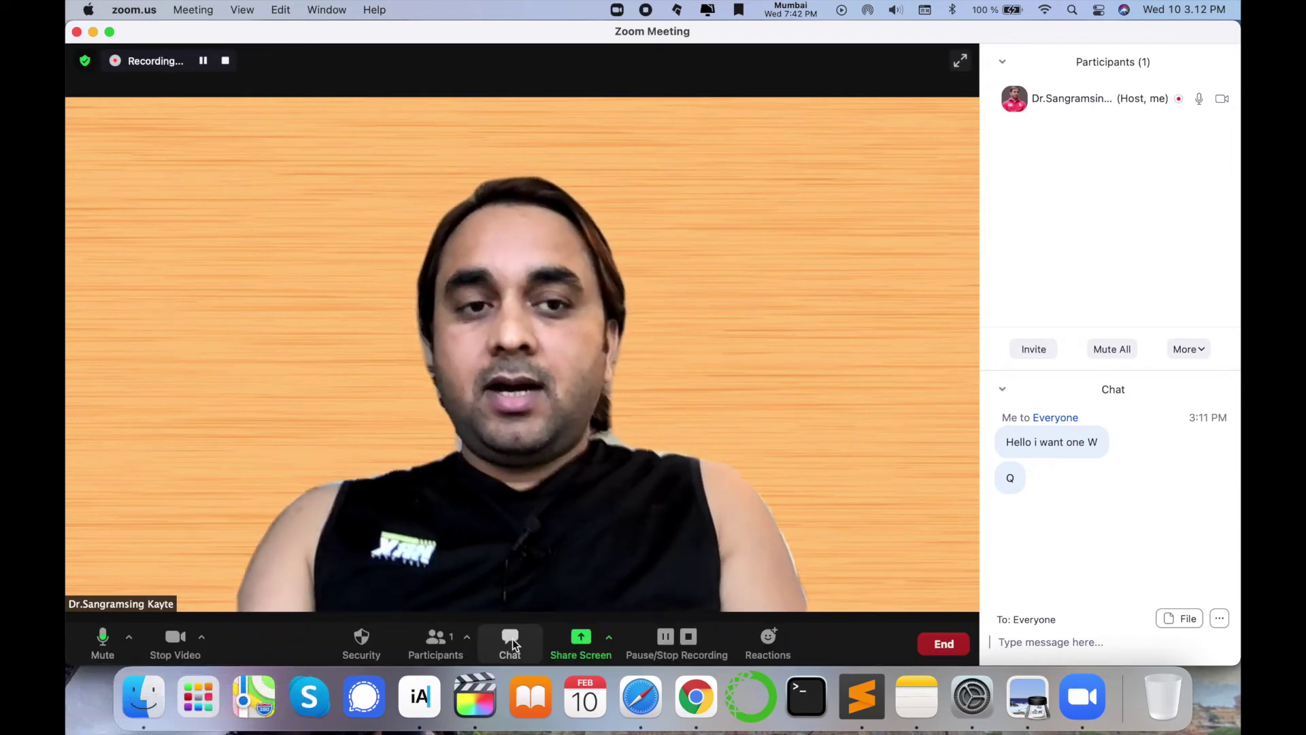
left_click(760, 634)
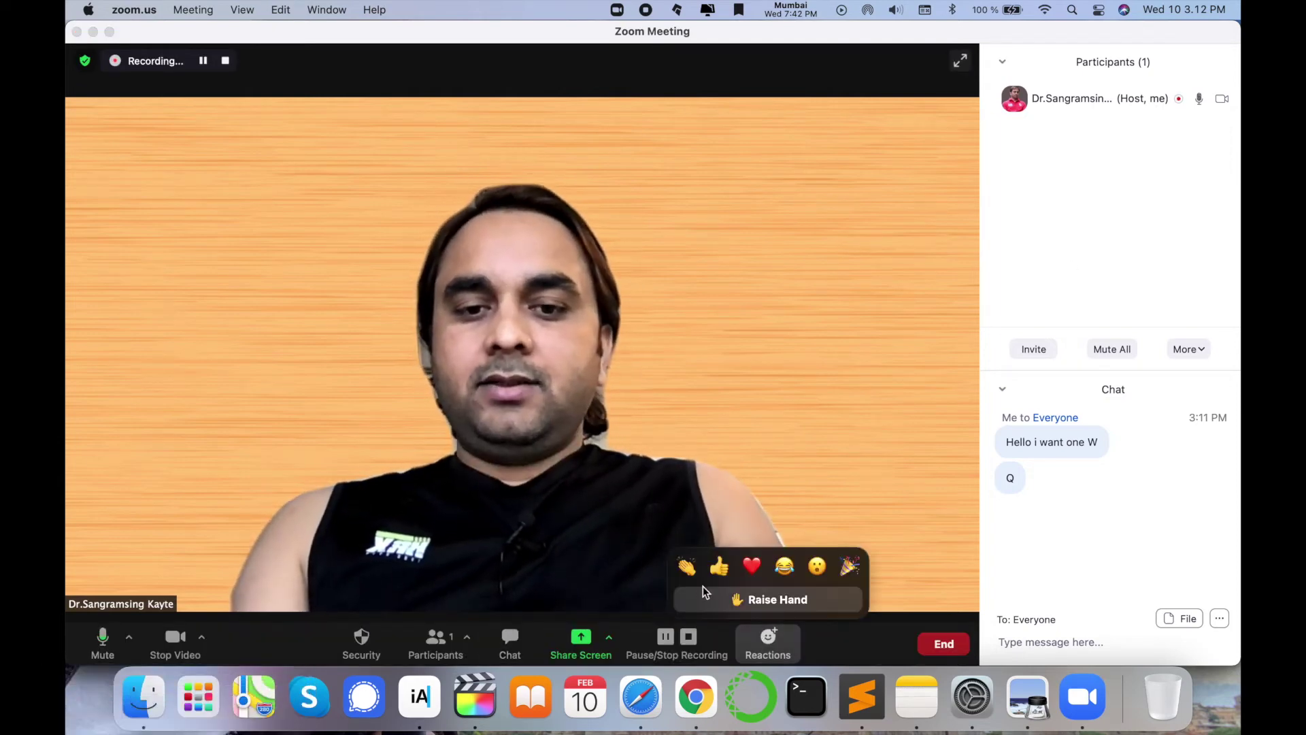
left_click(762, 601)
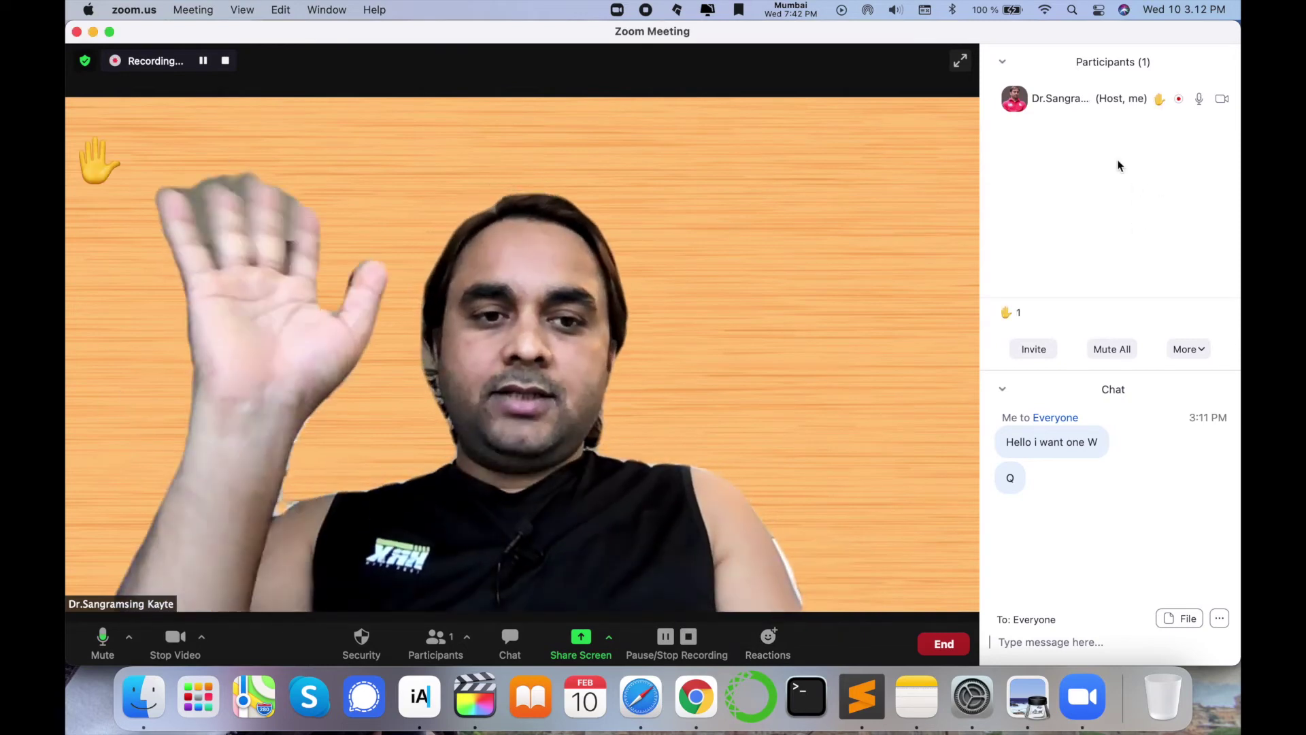
left_click(1004, 63)
left_click(1031, 79)
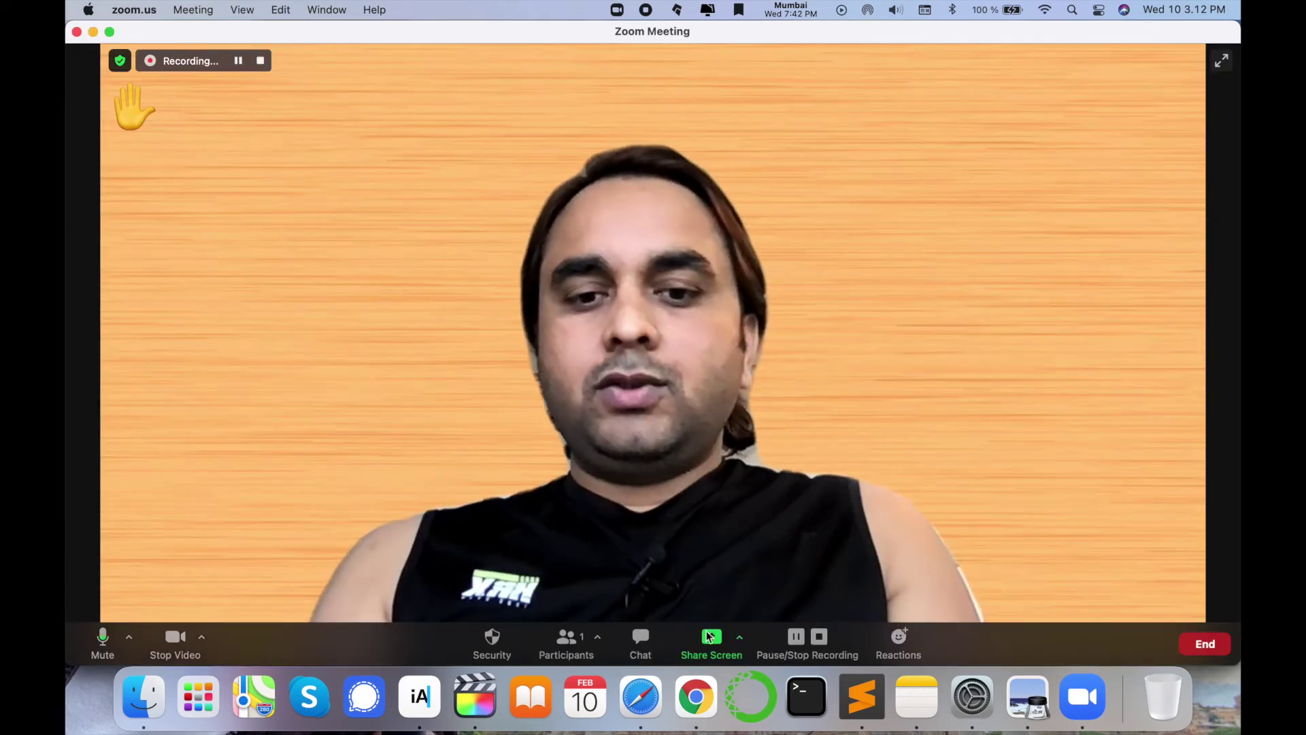
Step: Open the reactions options, then pause the local meeting recording and stop it entirely
left_click(888, 633)
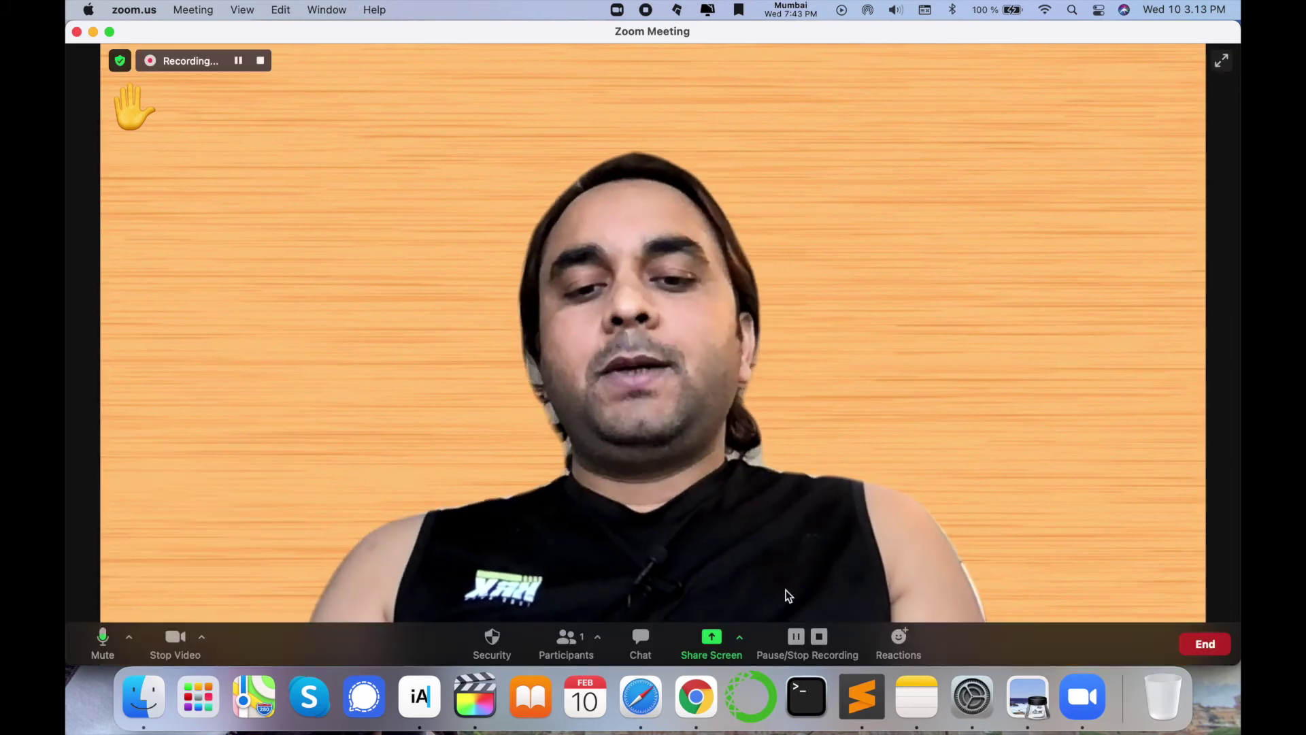
left_click(802, 647)
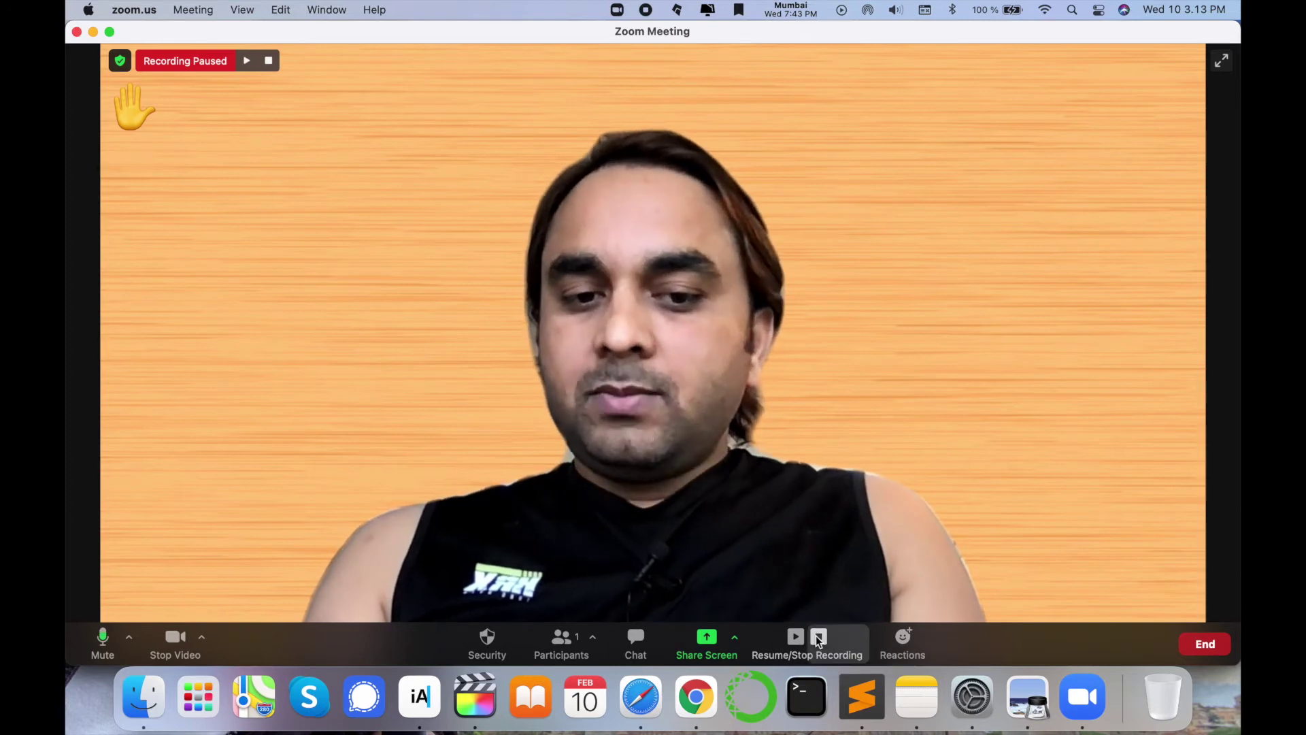
left_click(821, 639)
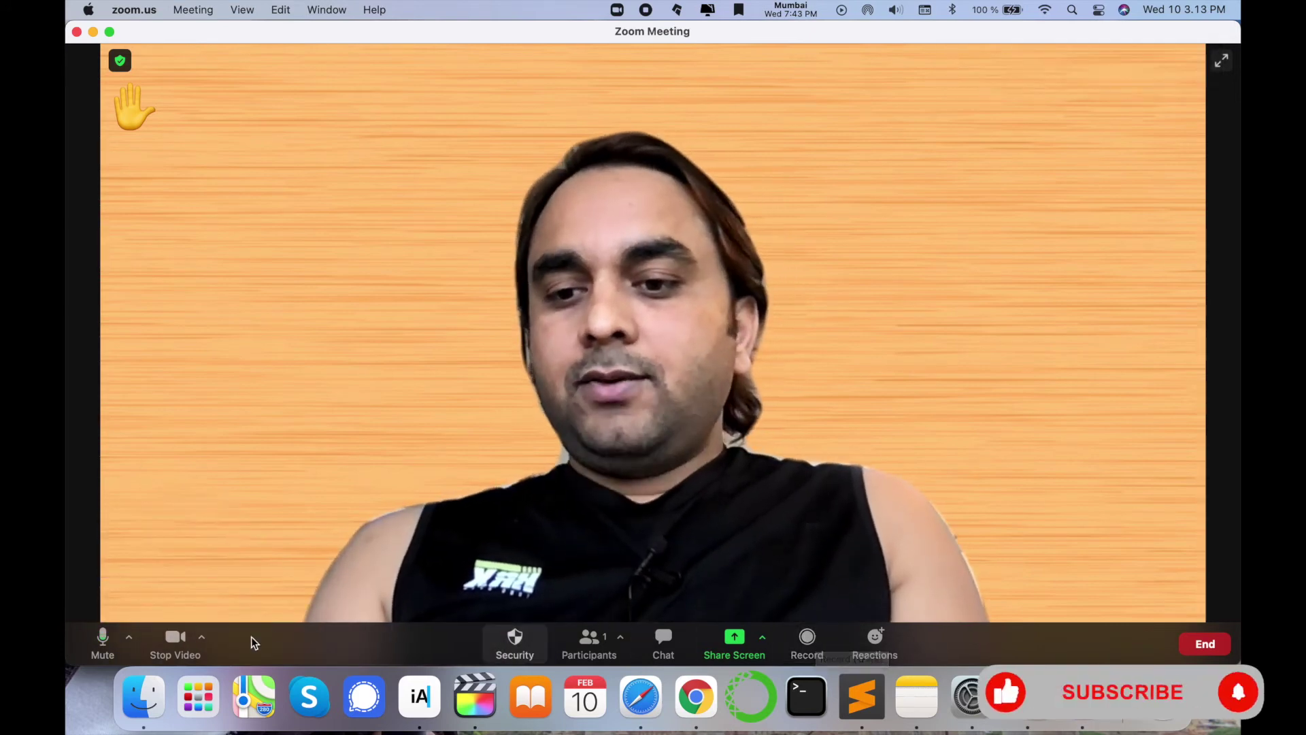
Step: Mute the microphone, switch the camera off and back on, and open Zoom Preferences
right_click(177, 641)
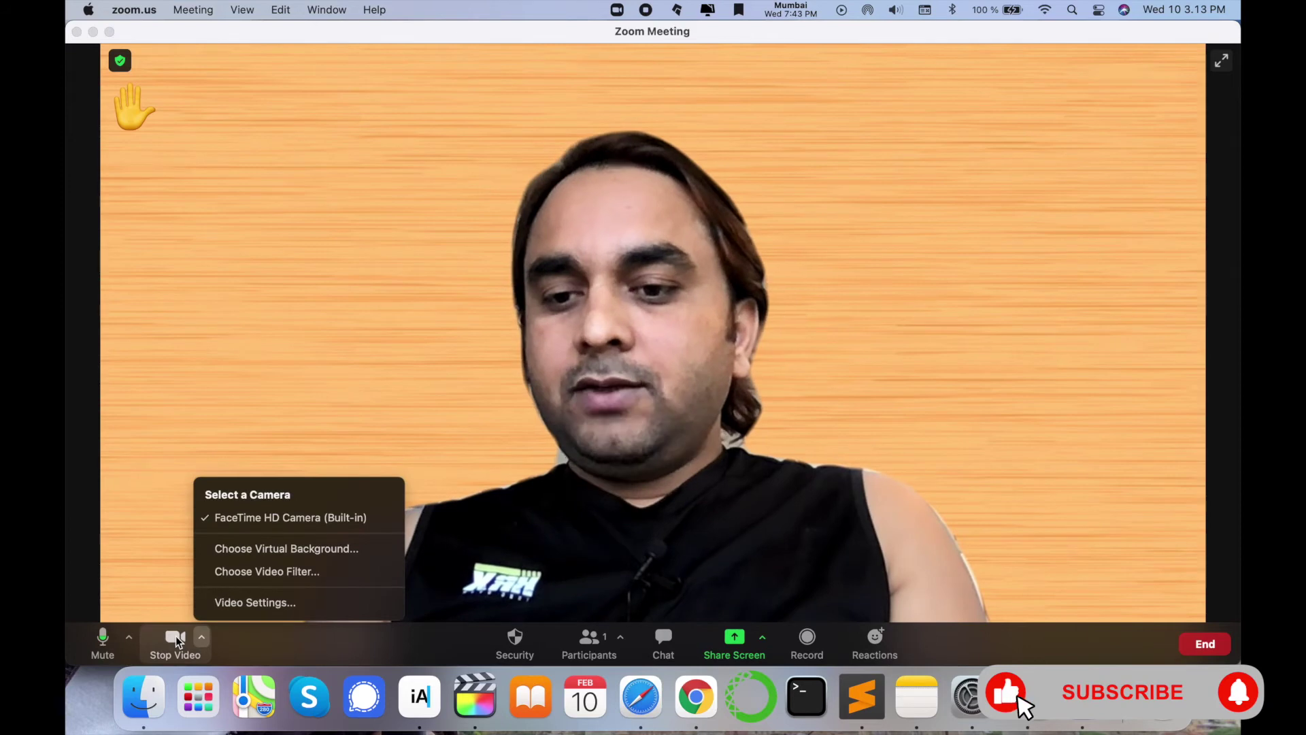
left_click(191, 618)
left_click(173, 638)
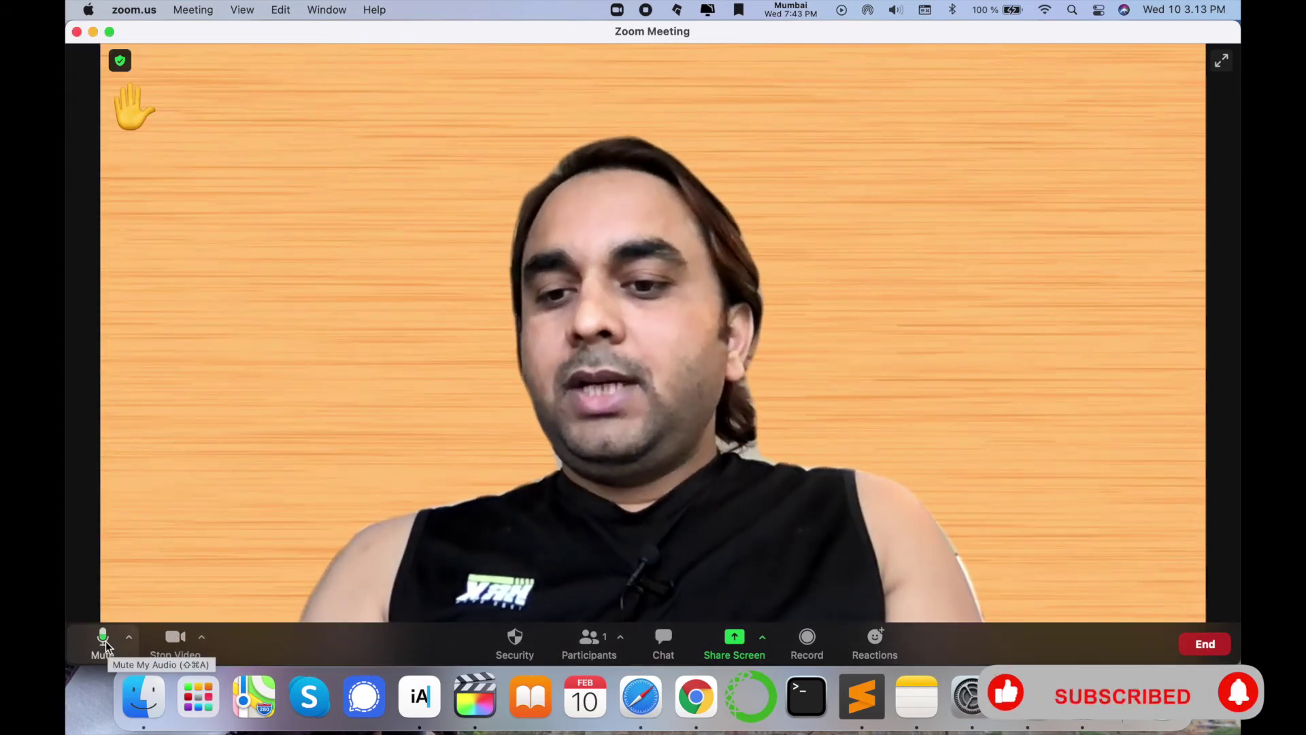
left_click(104, 642)
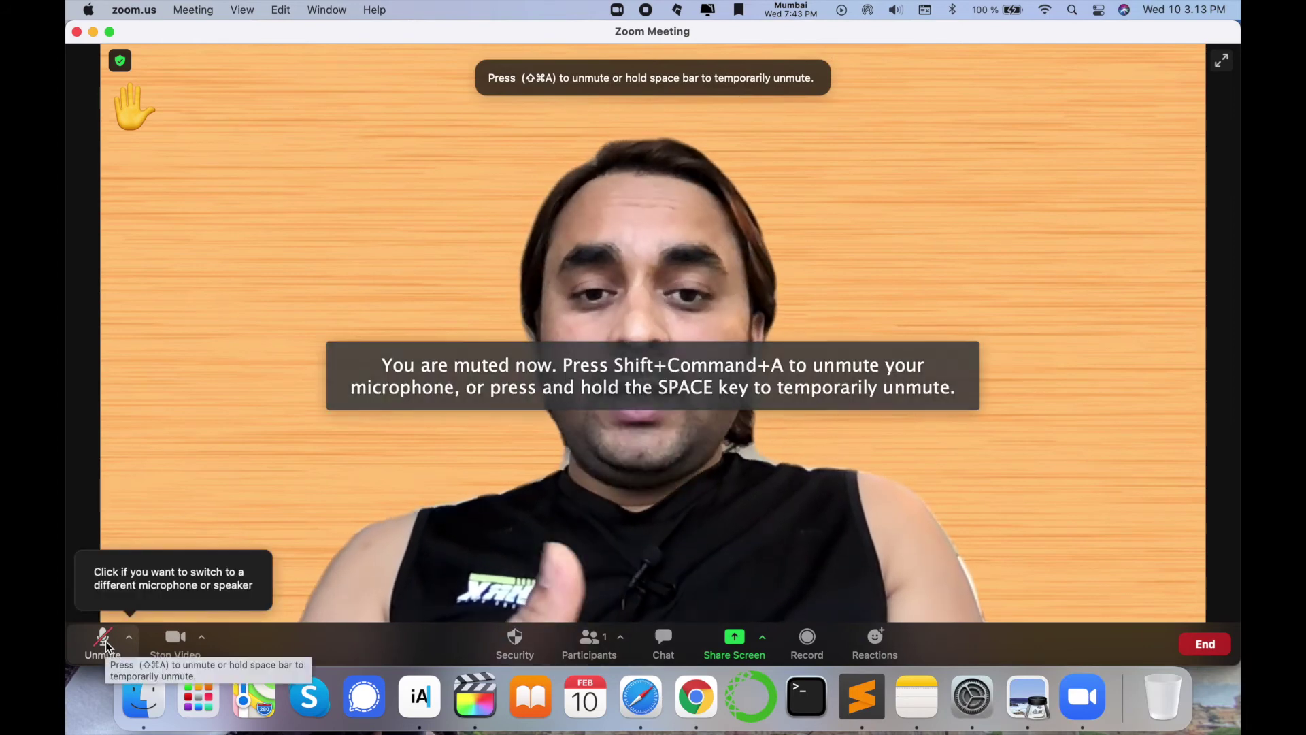
left_click(178, 645)
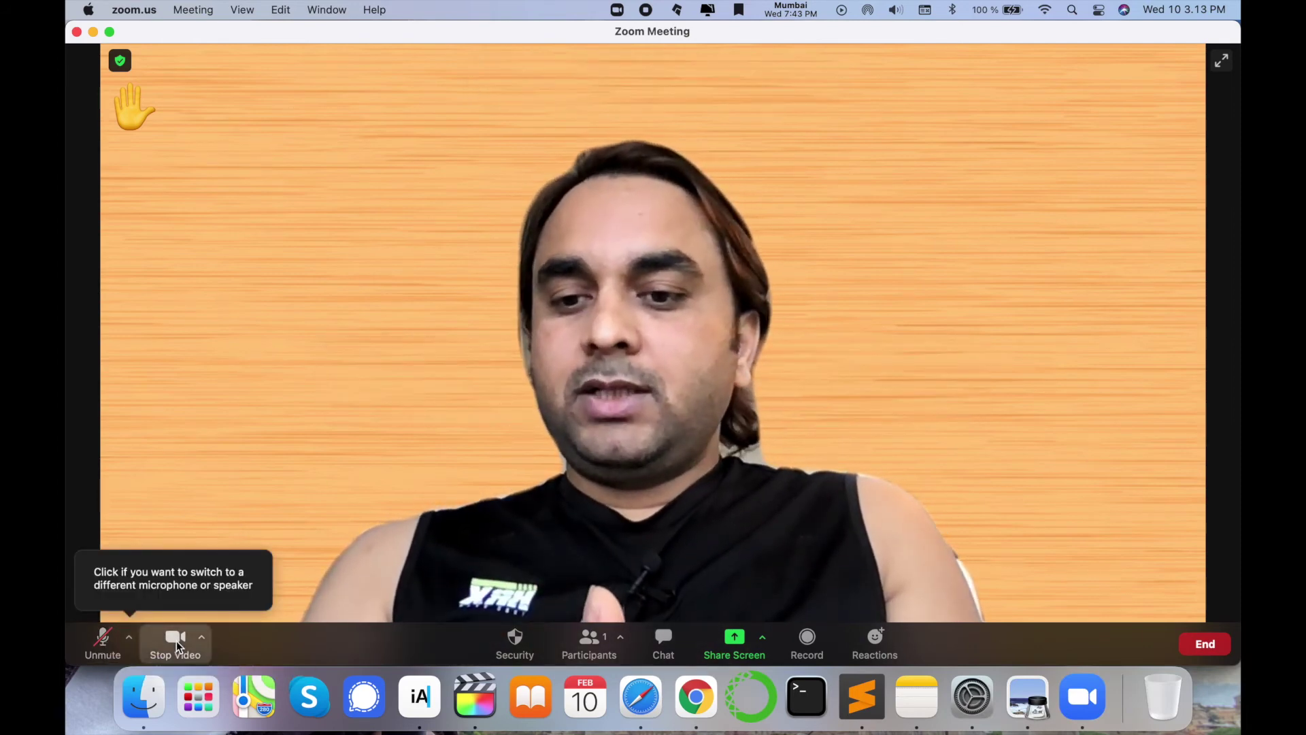
left_click(178, 645)
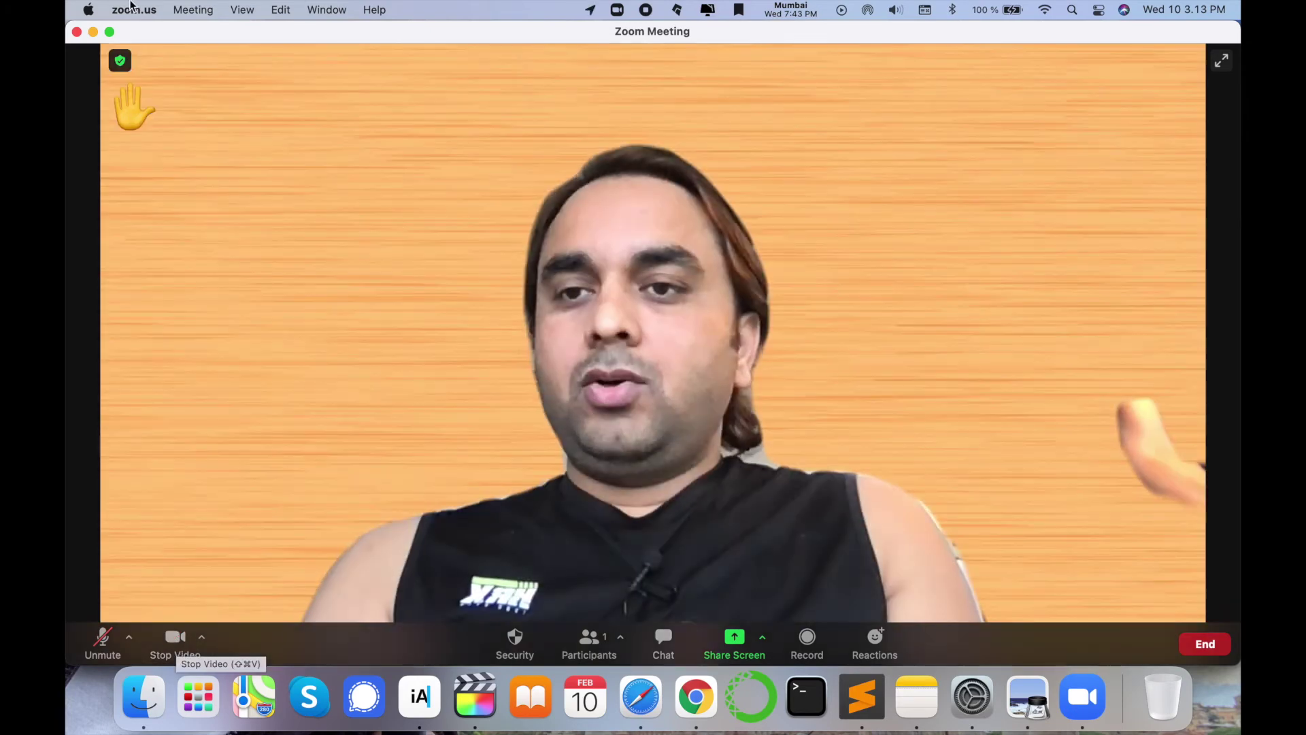
left_click(134, 9)
left_click(144, 61)
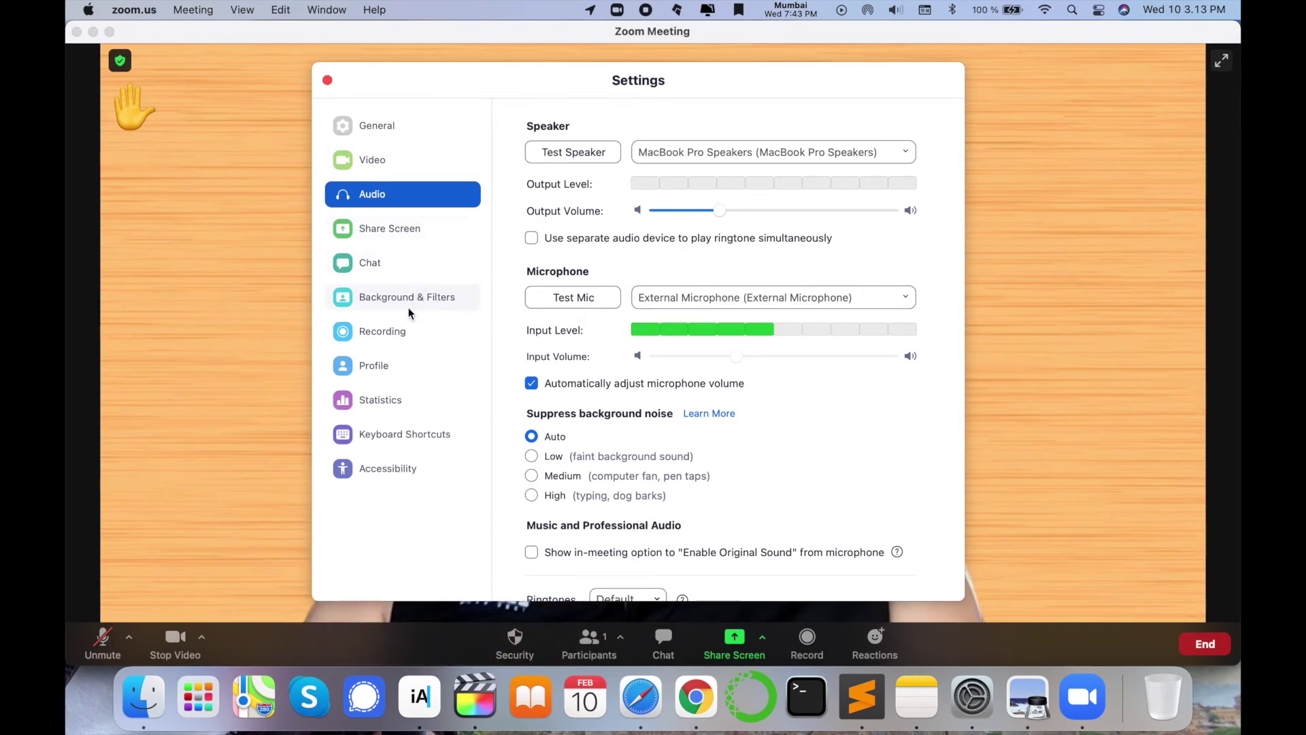
Step: Review the Recording and Profile settings, opening the online profile editing page
left_click(390, 333)
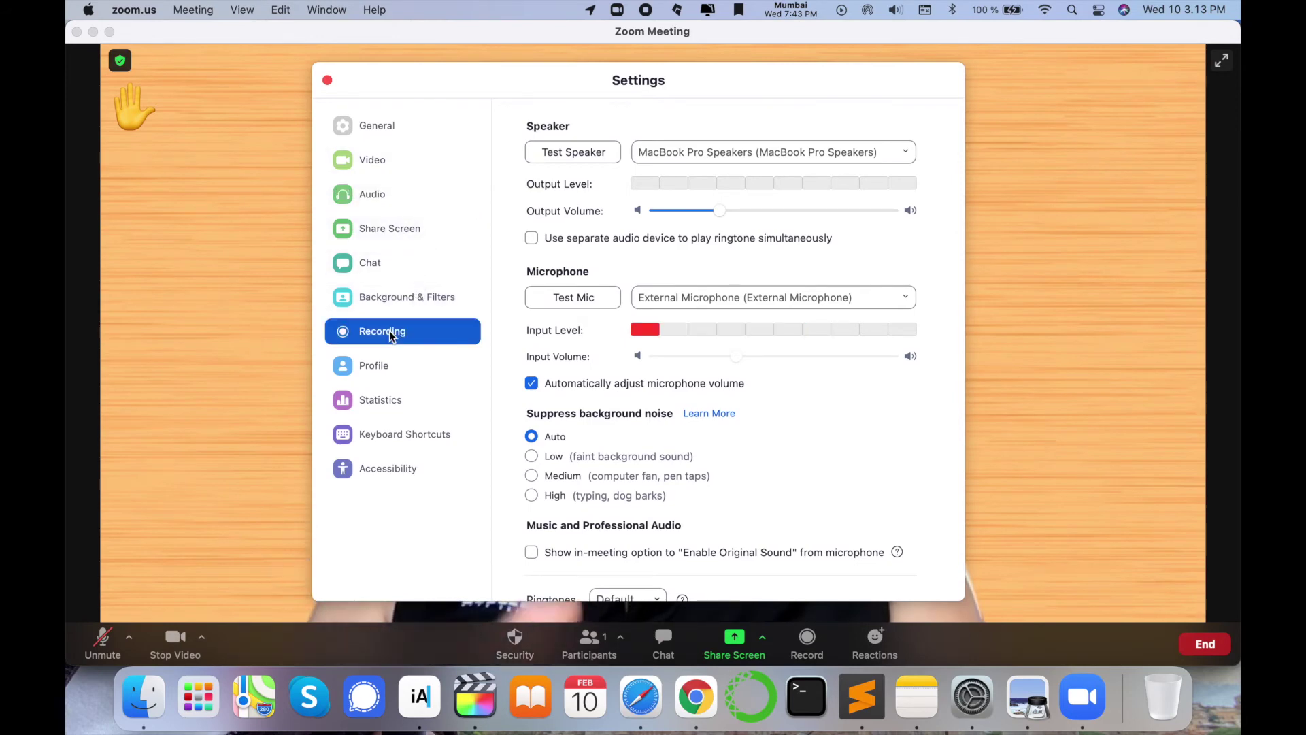
left_click(381, 366)
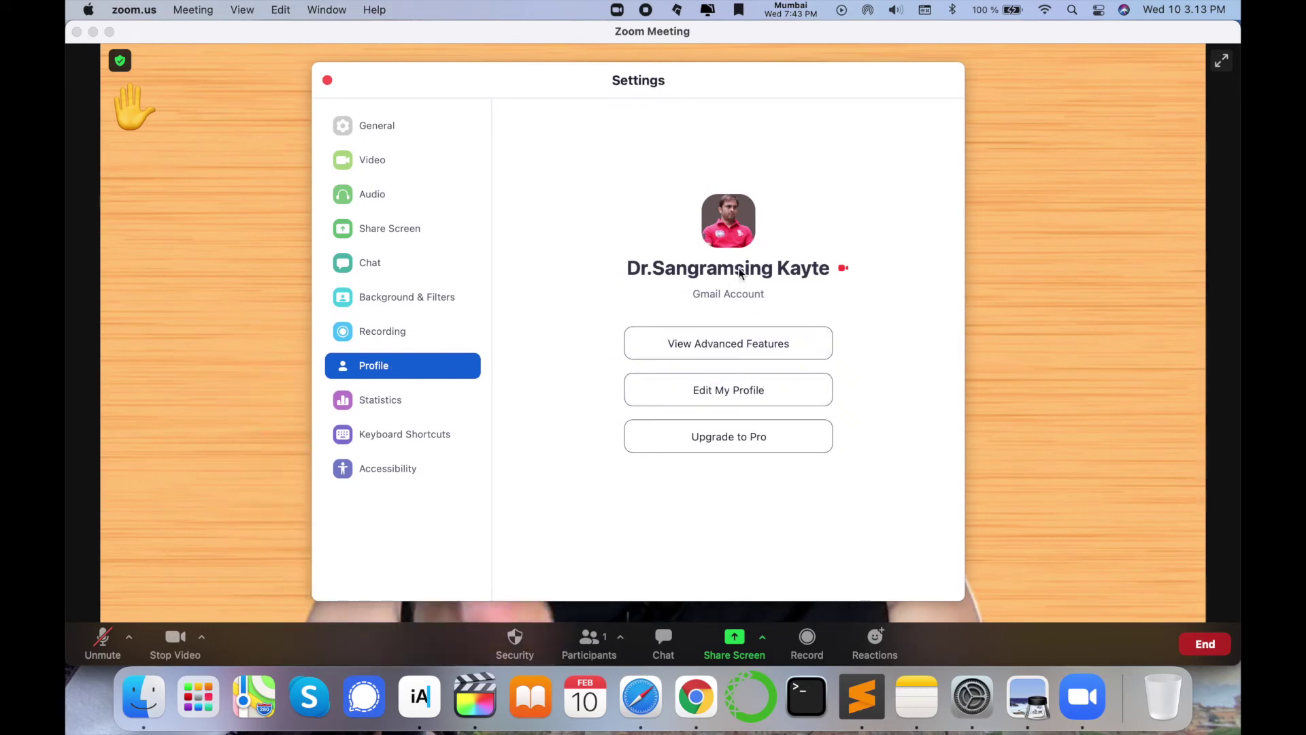
left_click(697, 393)
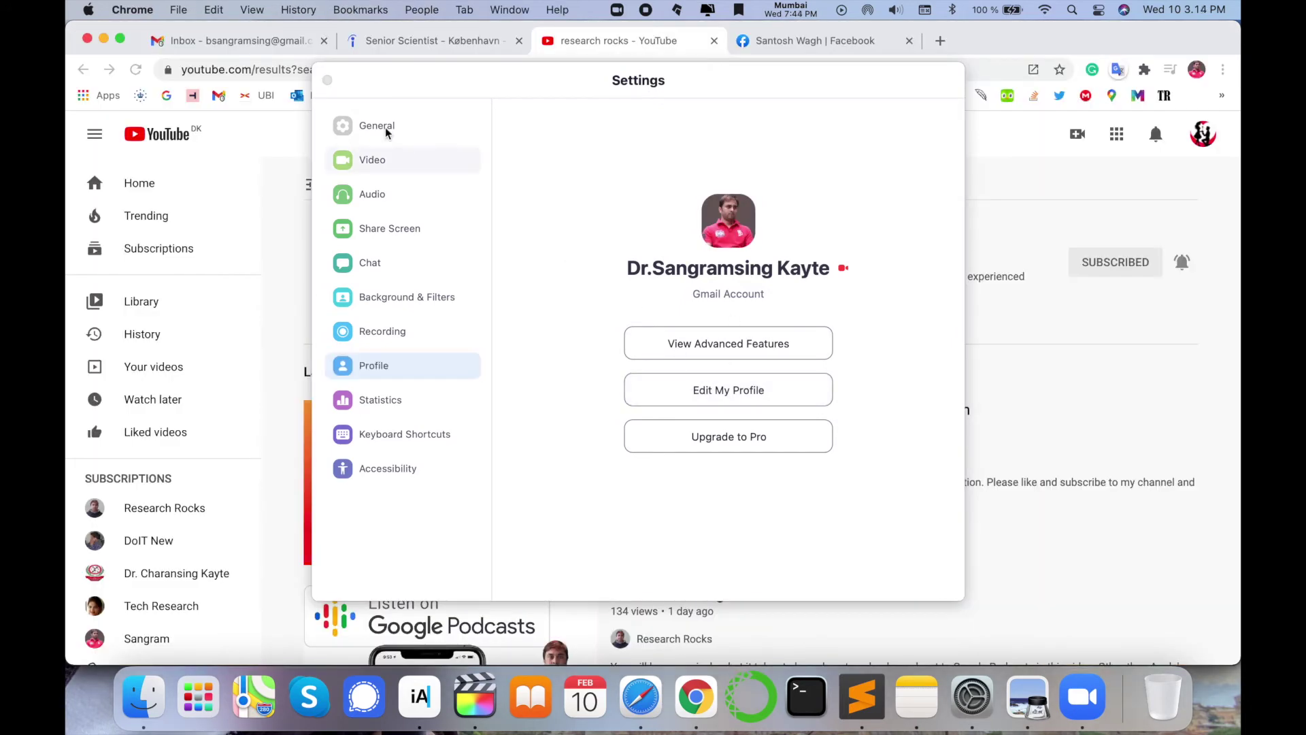
left_click(414, 408)
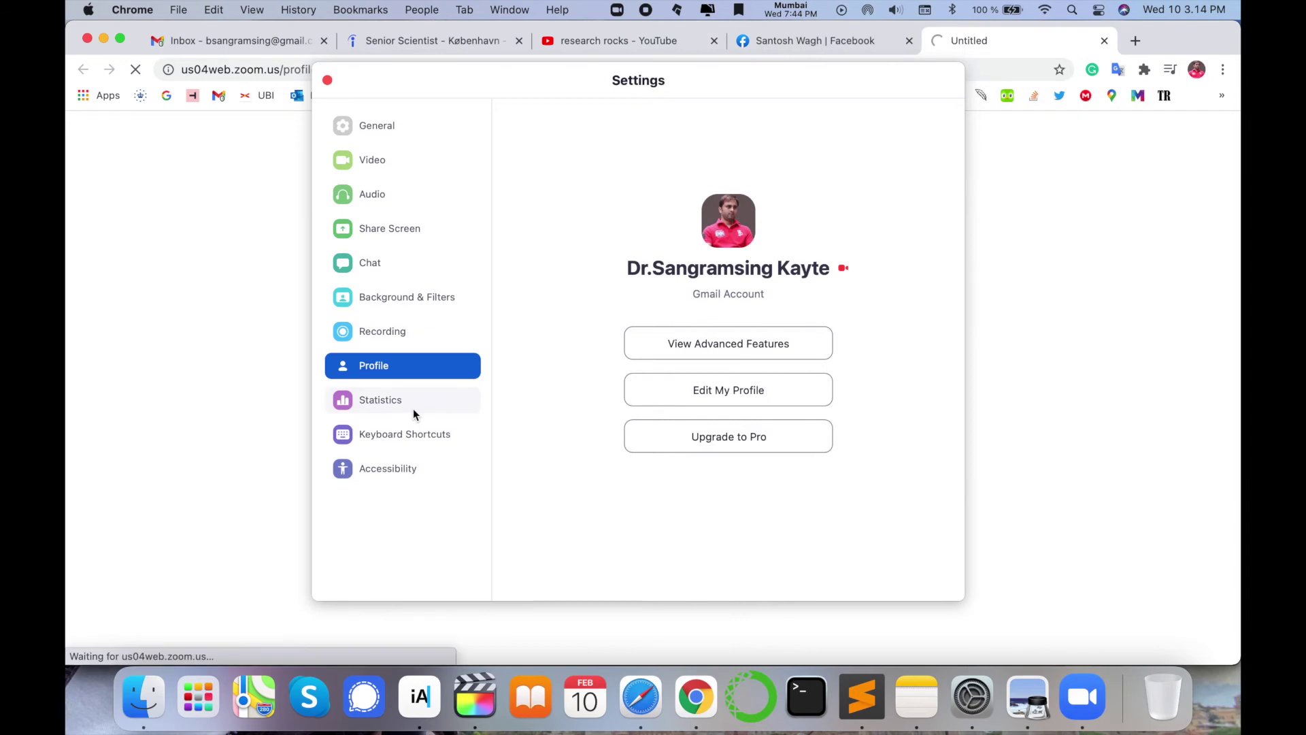
Step: Review the Keyboard Shortcuts and Accessibility settings, then close Settings
left_click(401, 437)
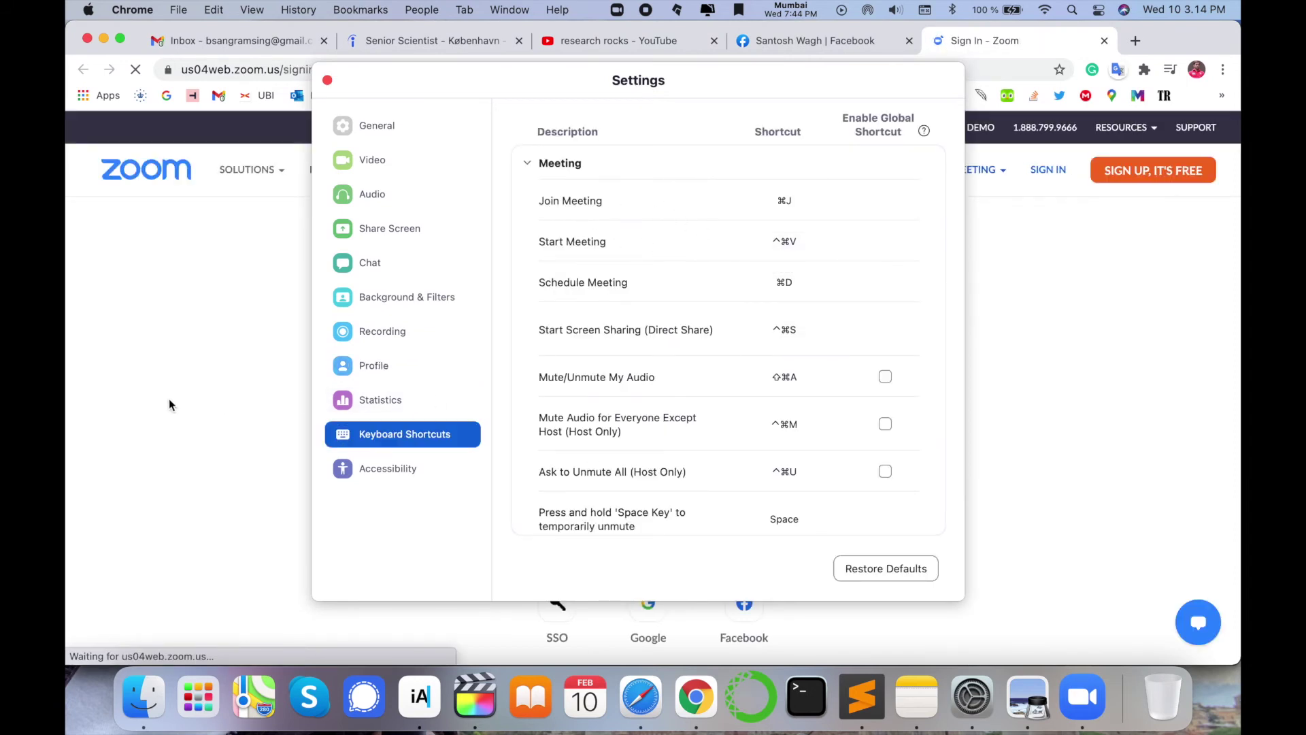
left_click(827, 488)
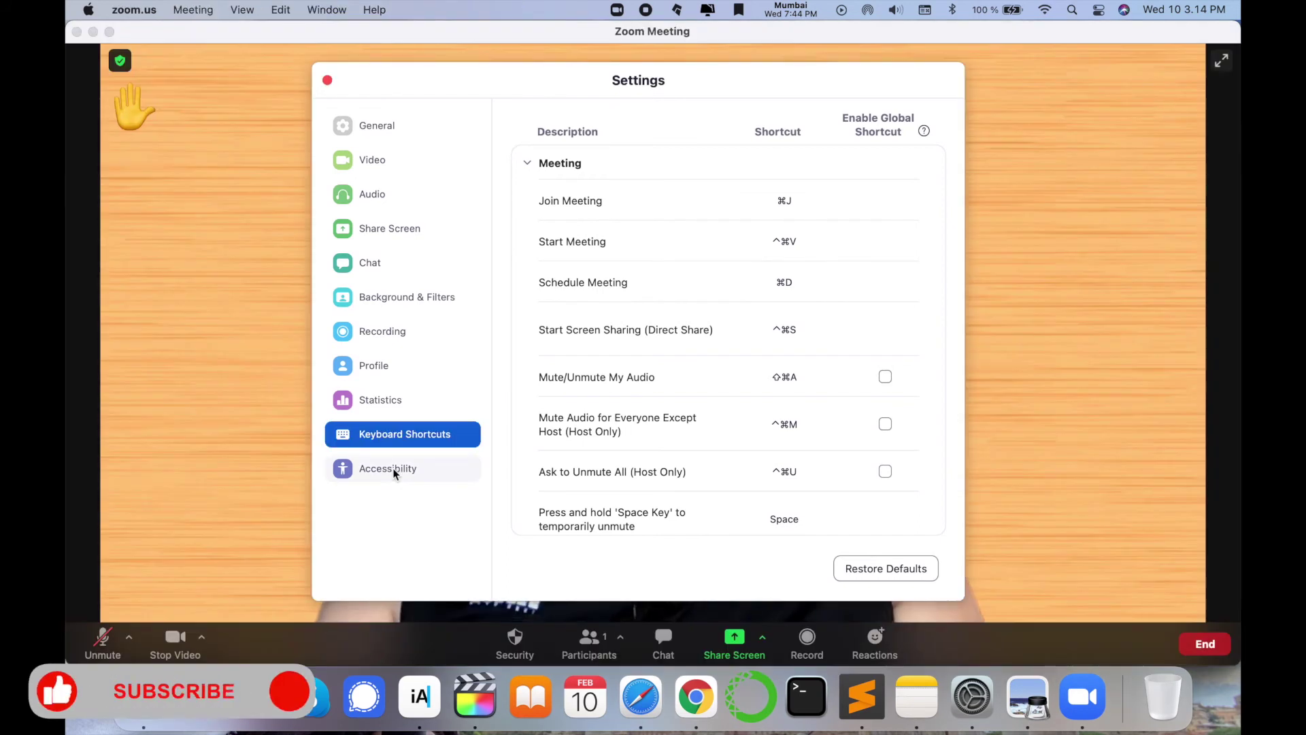
left_click(395, 470)
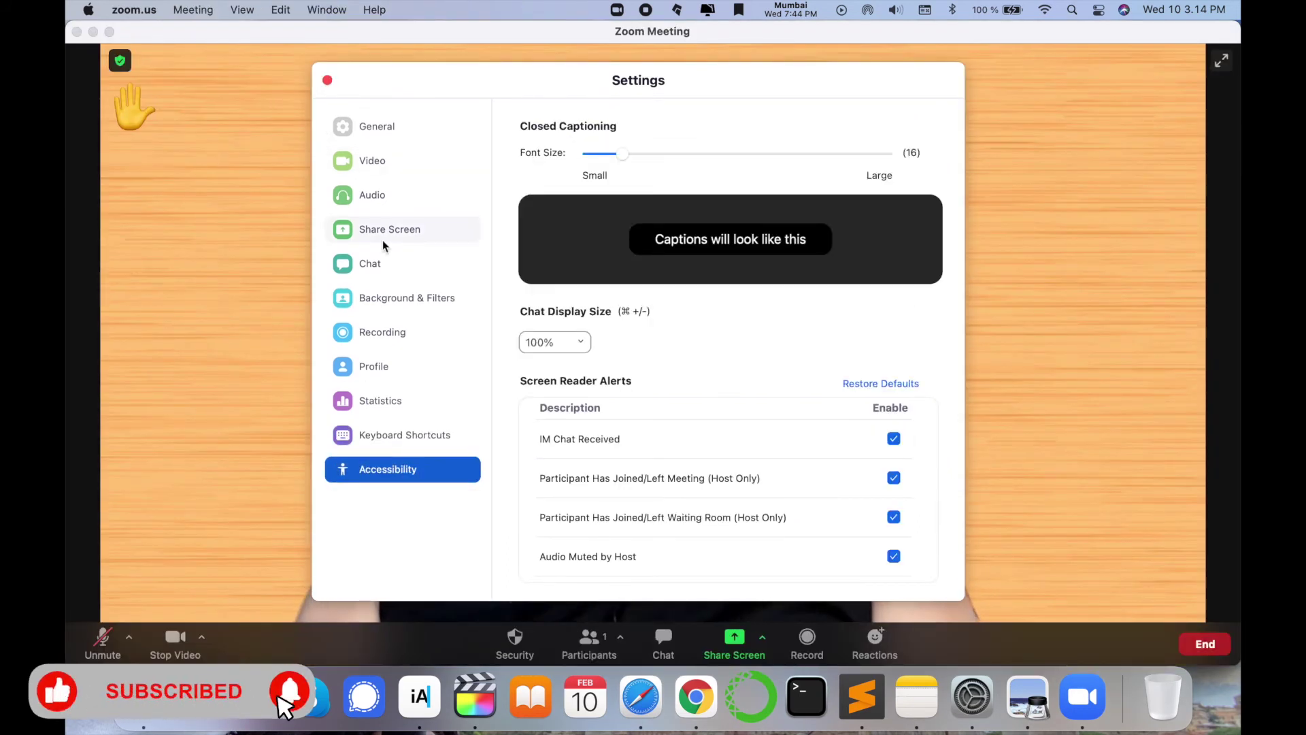
left_click(129, 10)
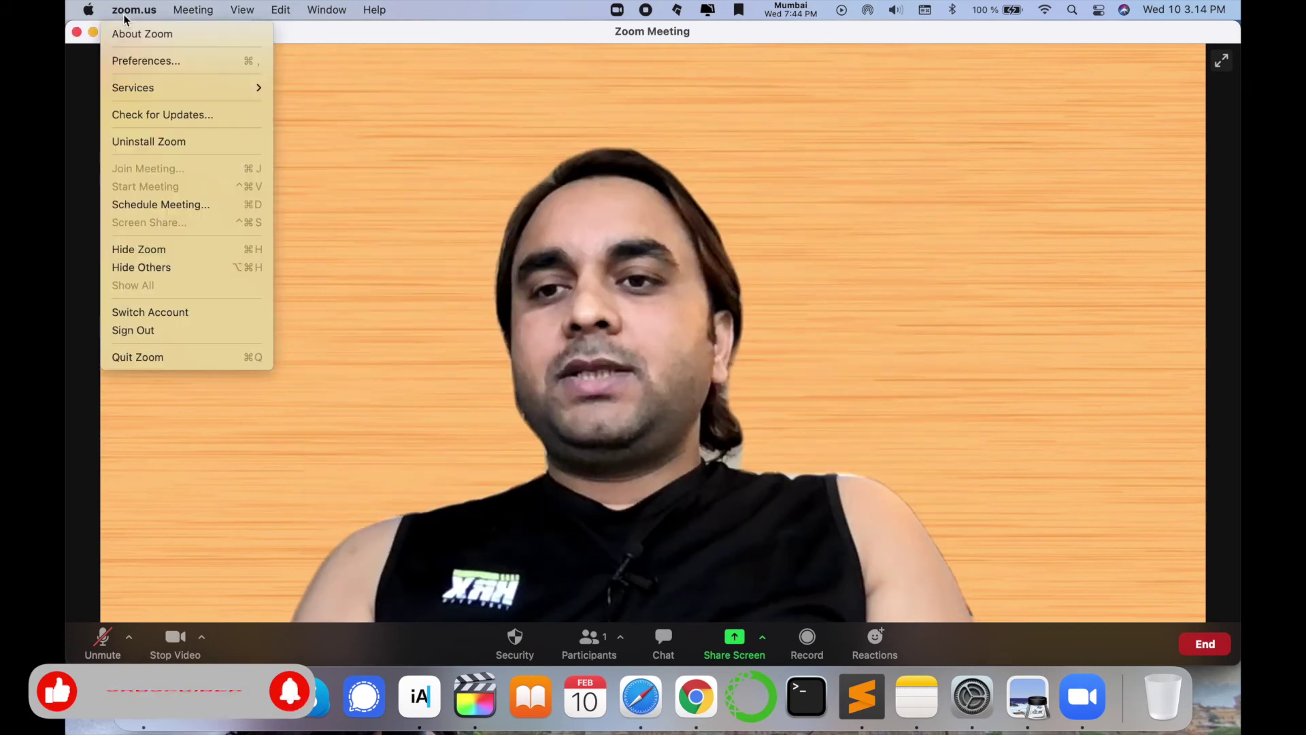
Step: Reopen Zoom Preferences from the zoom.us menu and close the Settings window
mouse_move(174, 87)
left_click(170, 62)
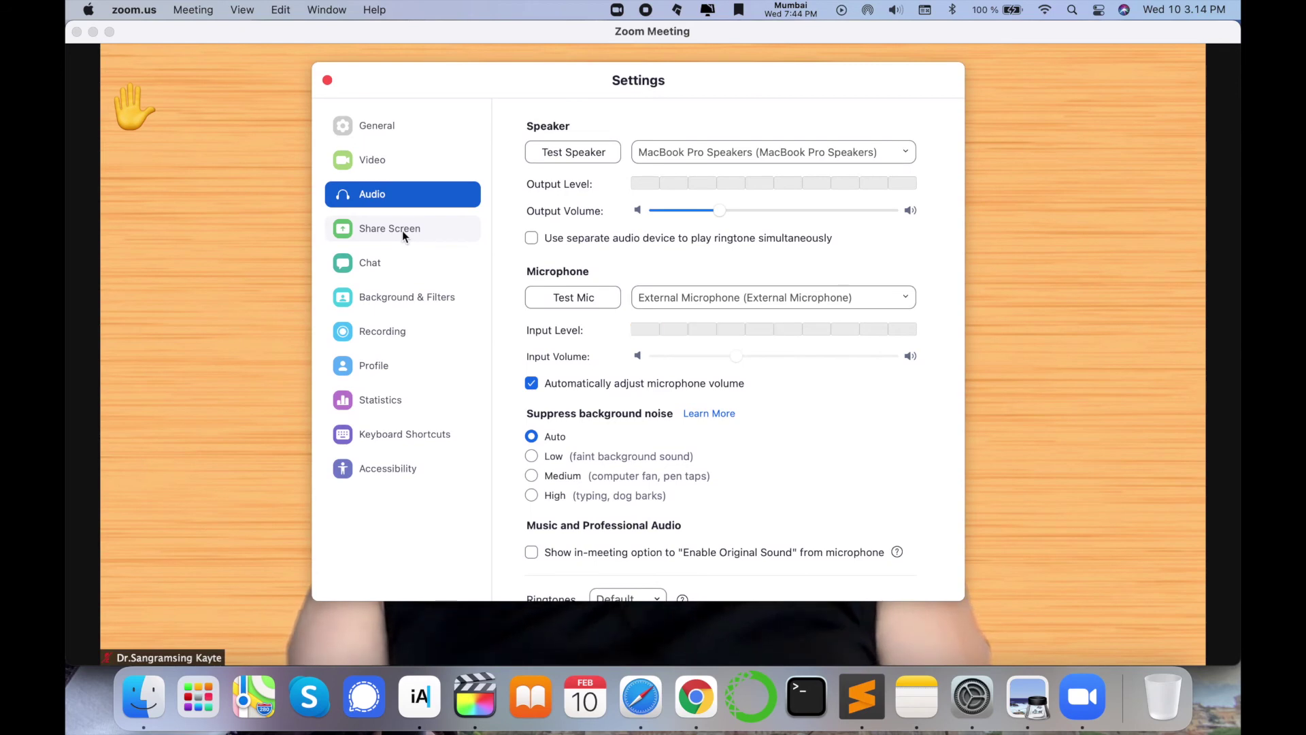
left_click(327, 80)
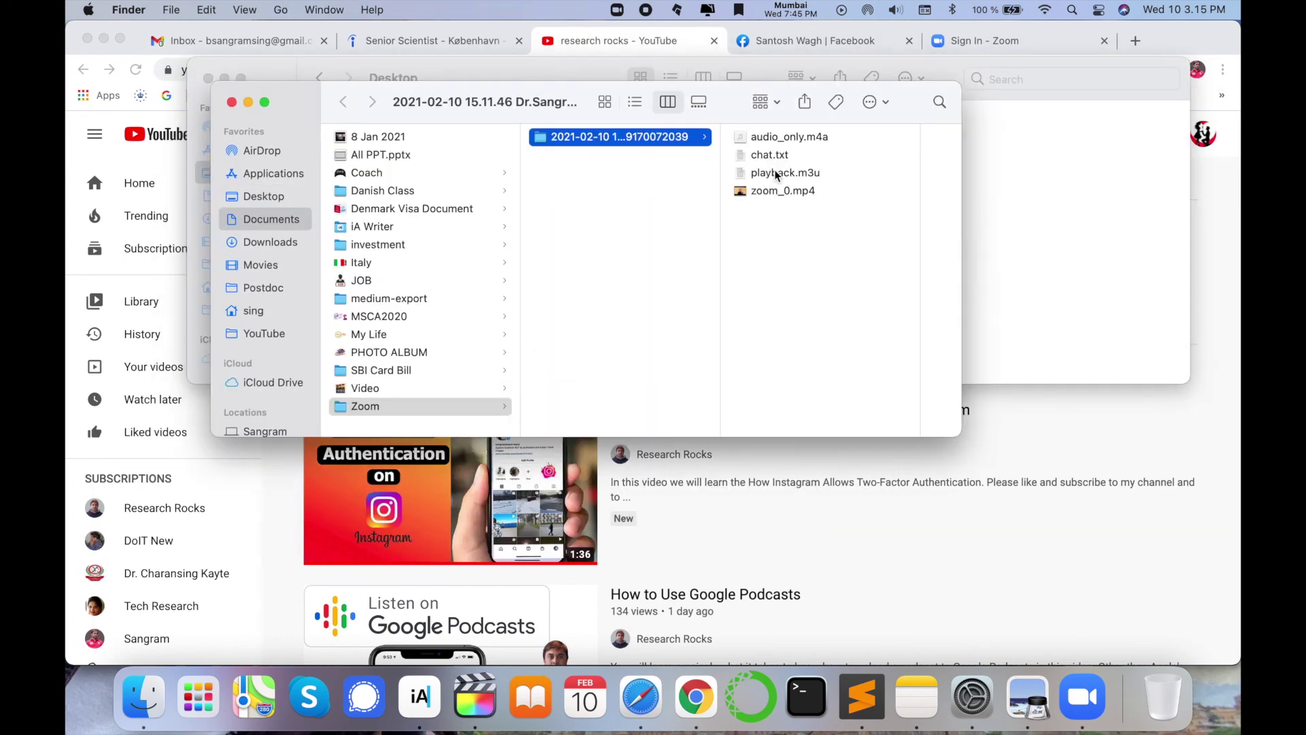
Step: Select audio_only.m4a, then open zoom_0.mp4 in QuickTime and close the player
left_click(767, 139)
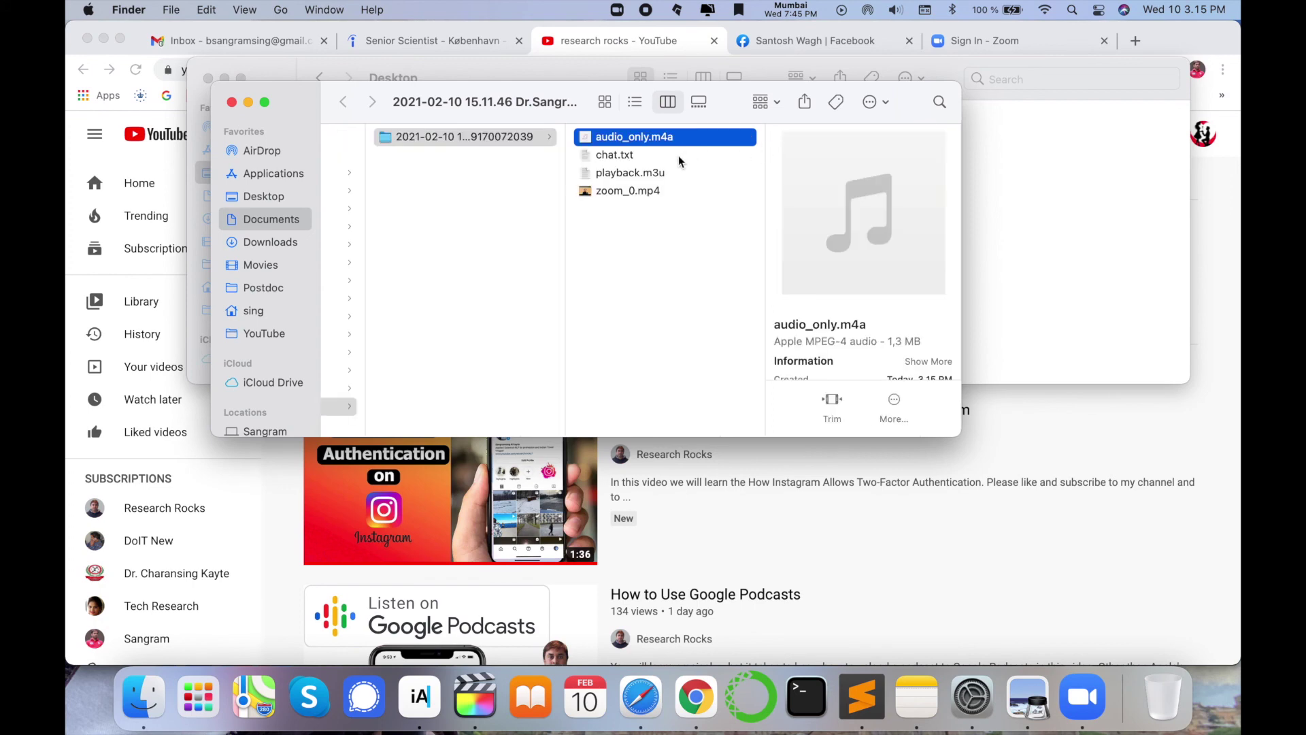
double_click(618, 190)
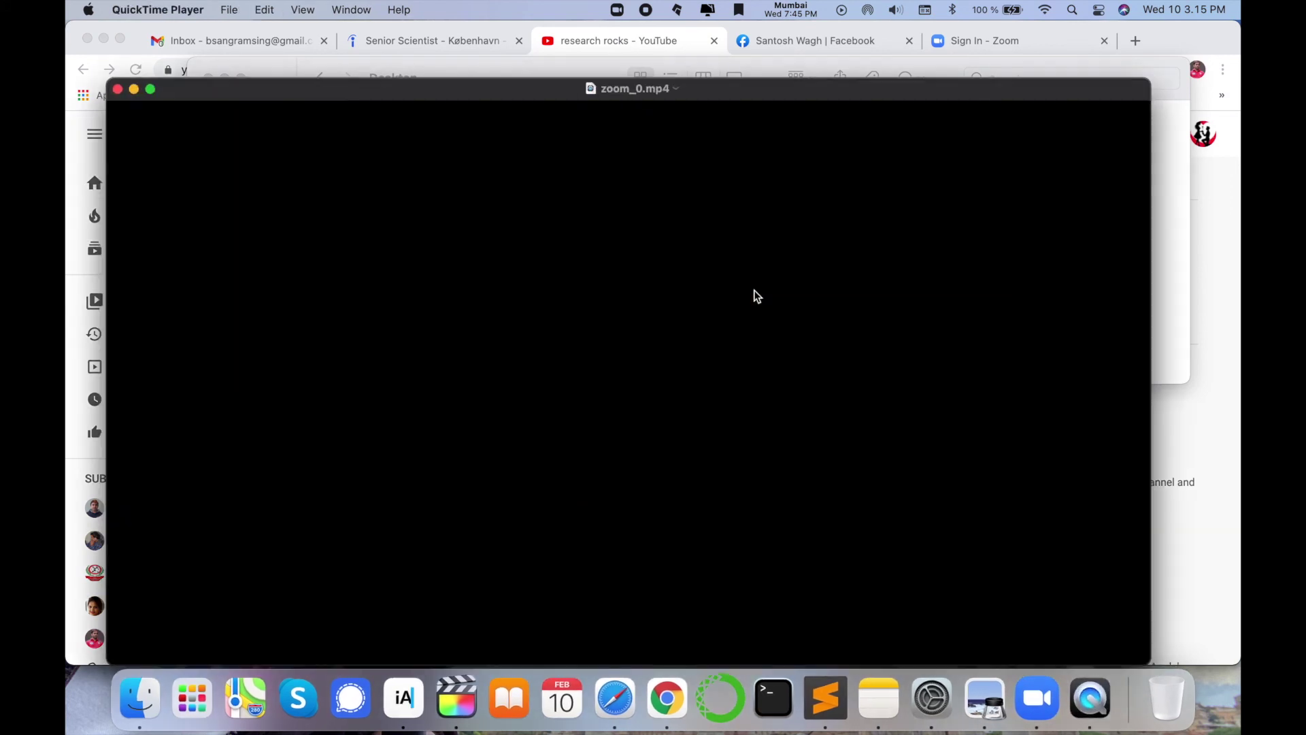
mouse_move(679, 474)
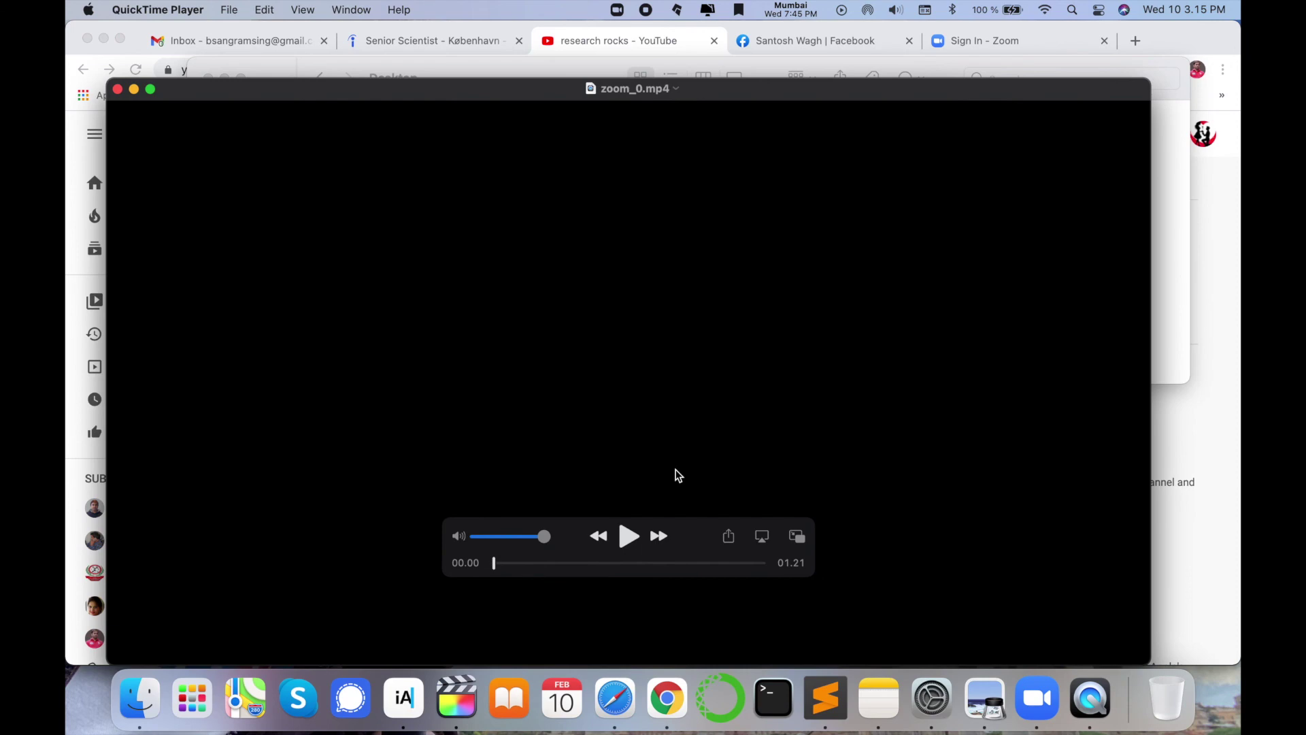
key("super+w")
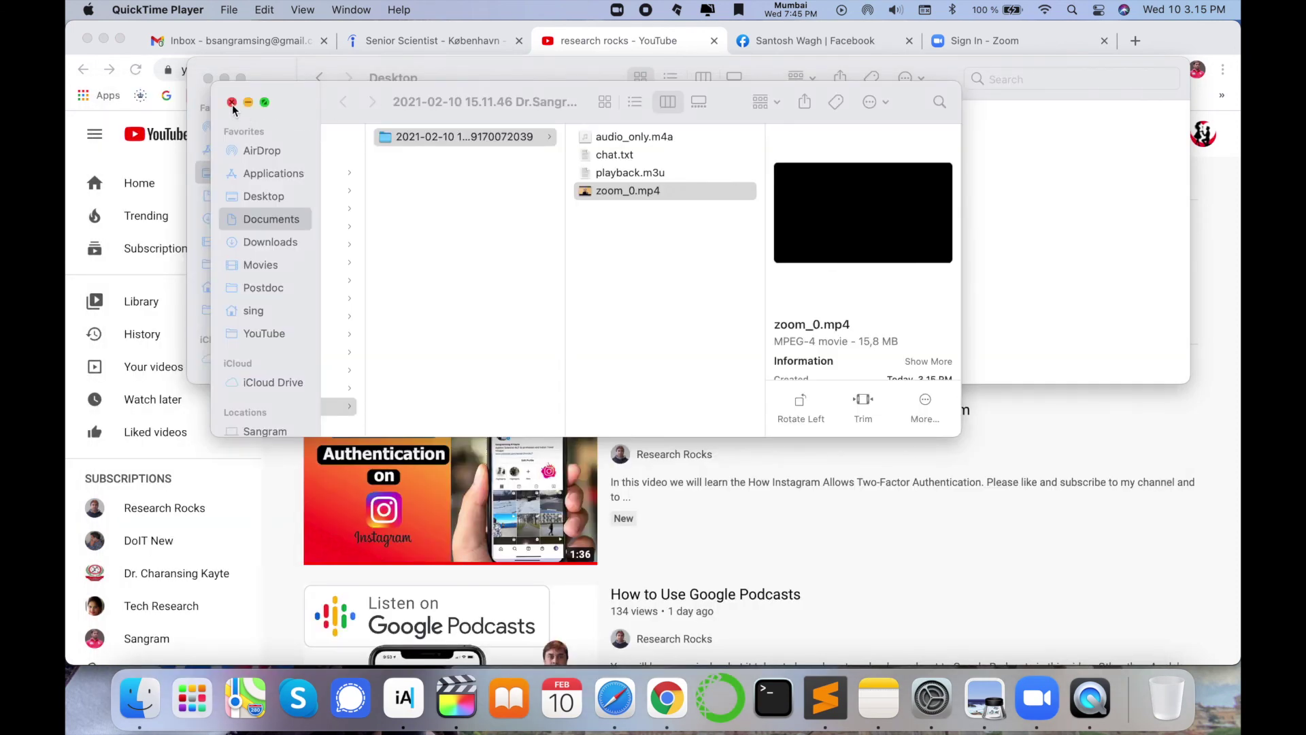
Step: Return to Finder and close the recording folder and Desktop windows
key("super+q")
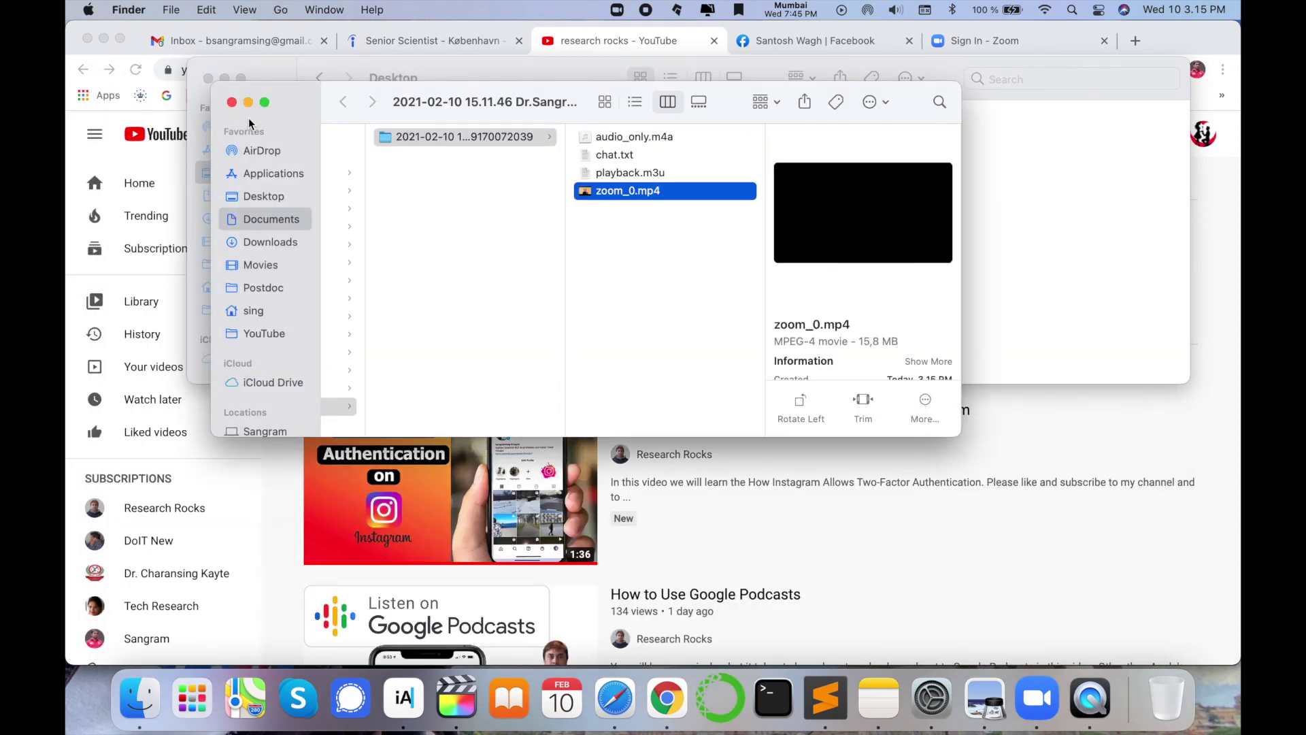
left_click(231, 102)
left_click(207, 79)
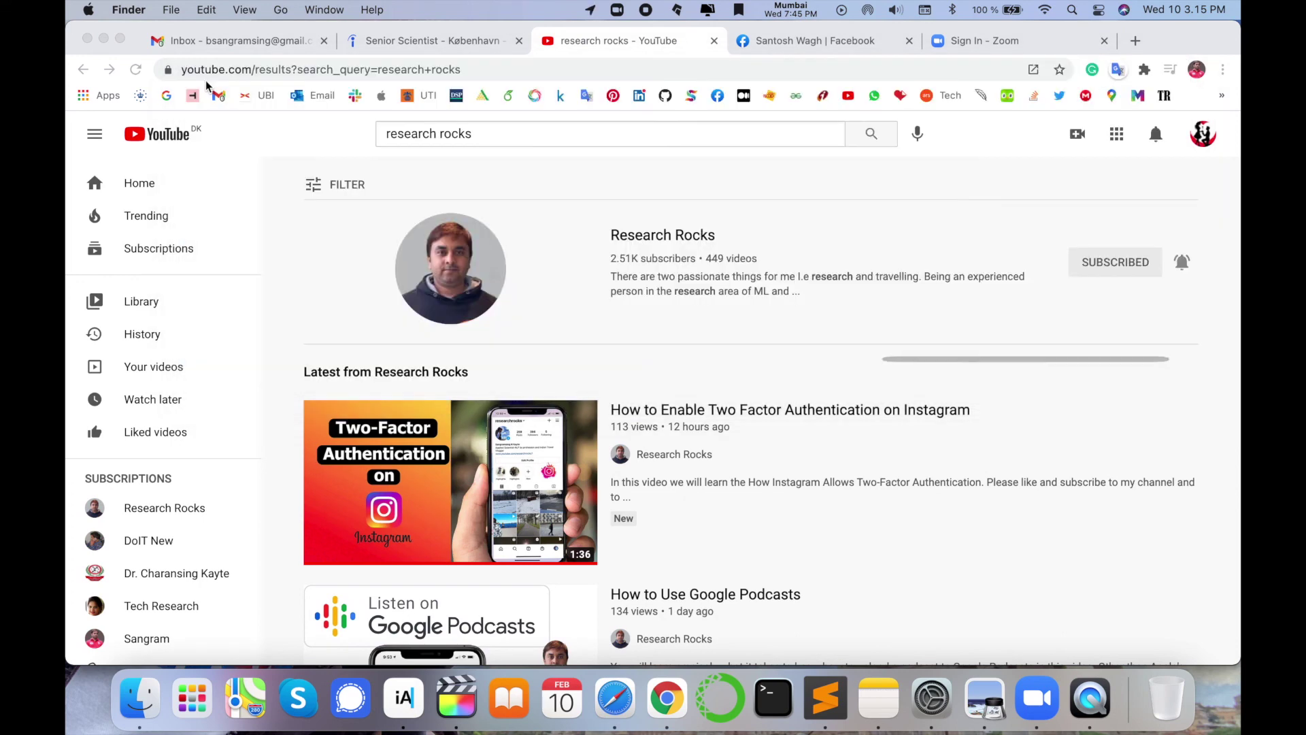